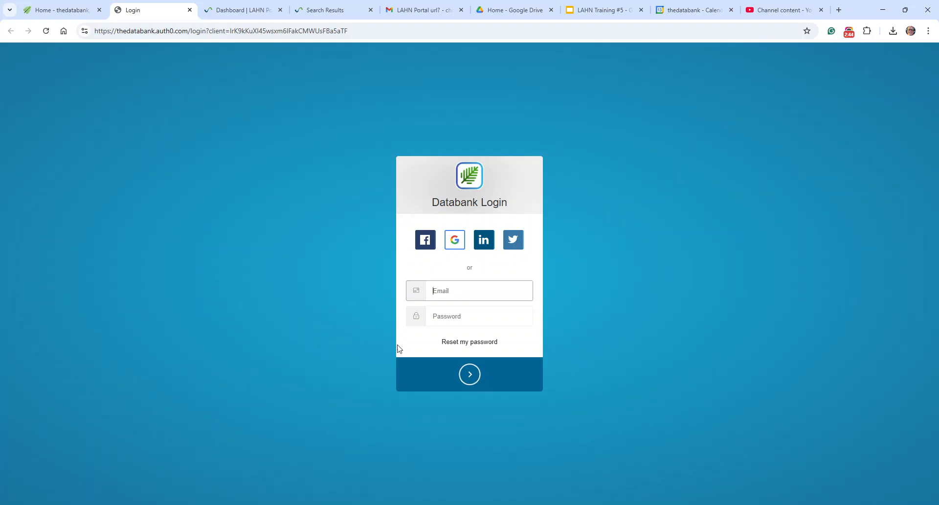
Open the 3/13/2025 Friendly Email service request on the LAHN Portal dashboard for editing and save it with no volunteer chosen
click(240, 10)
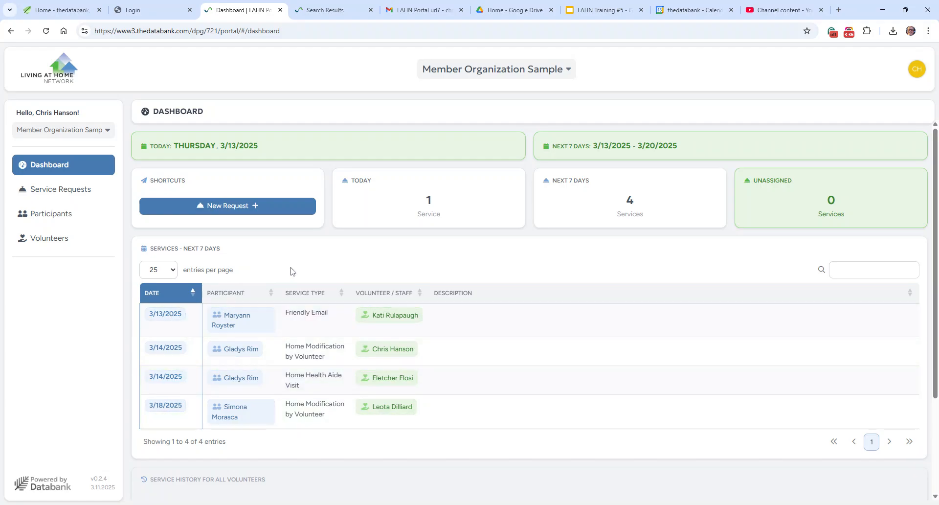
click(159, 315)
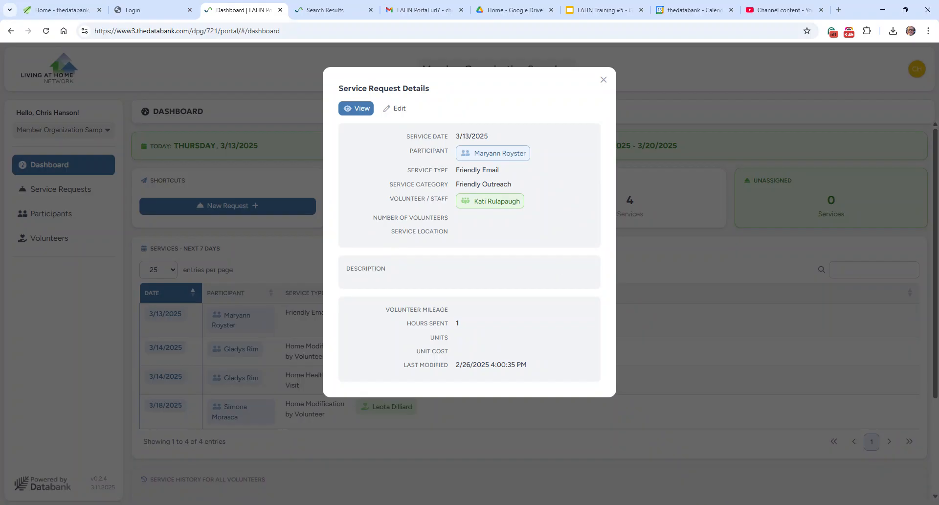
click(397, 112)
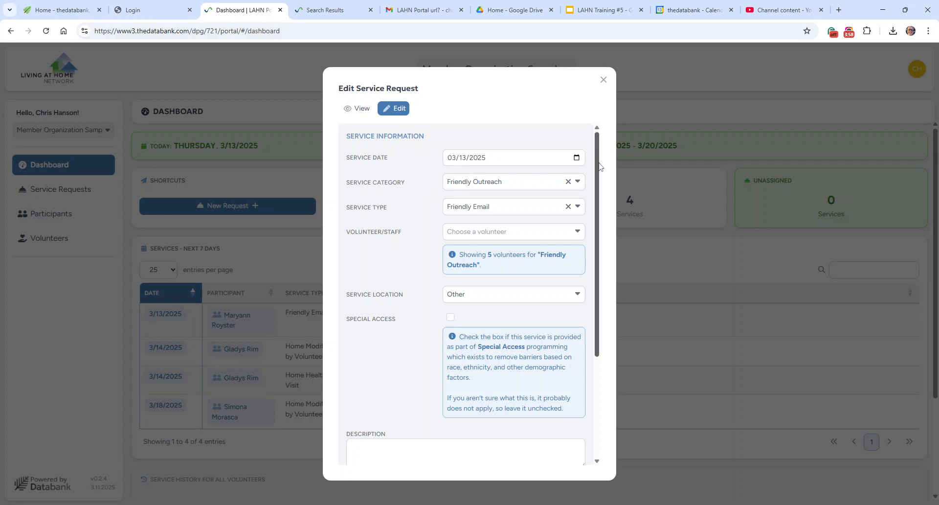
drag(599, 167, 594, 282)
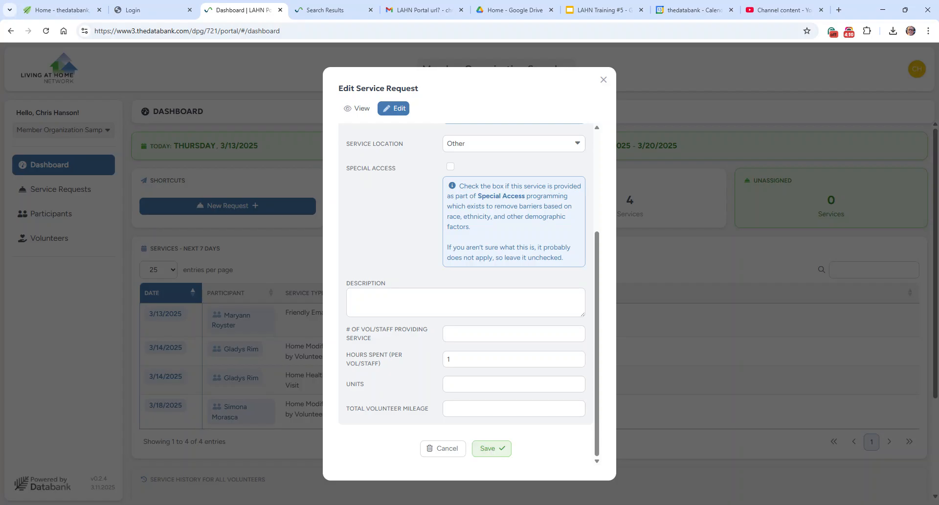
click(491, 449)
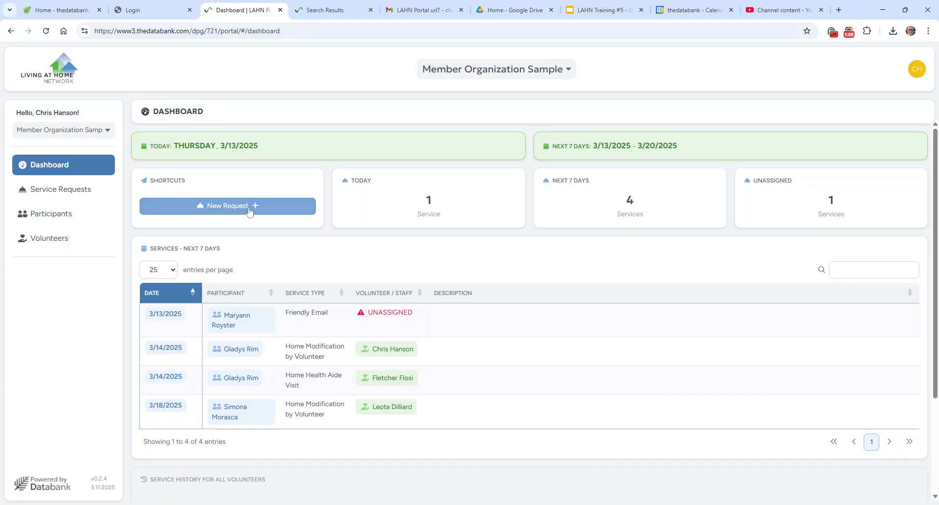
Start a new service request, search for the participant by first name, select them and proceed to the service details
click(232, 210)
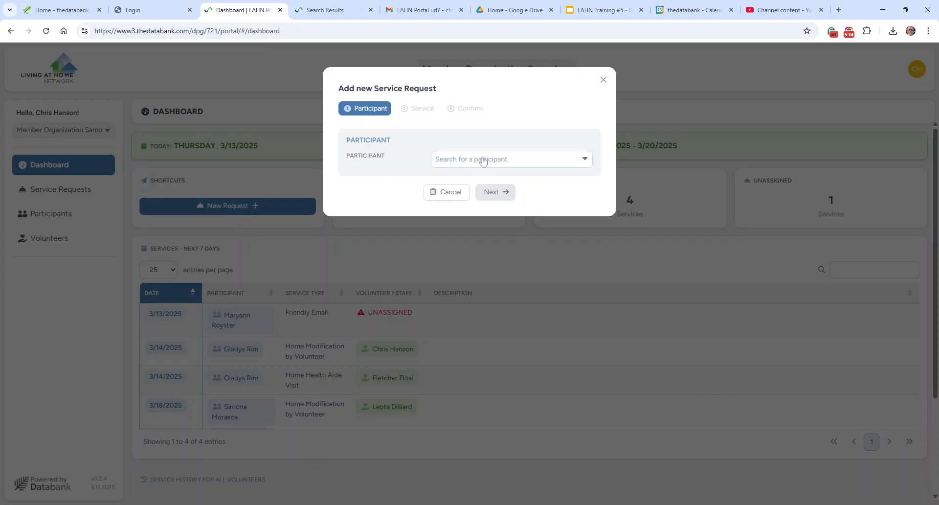
click(459, 163)
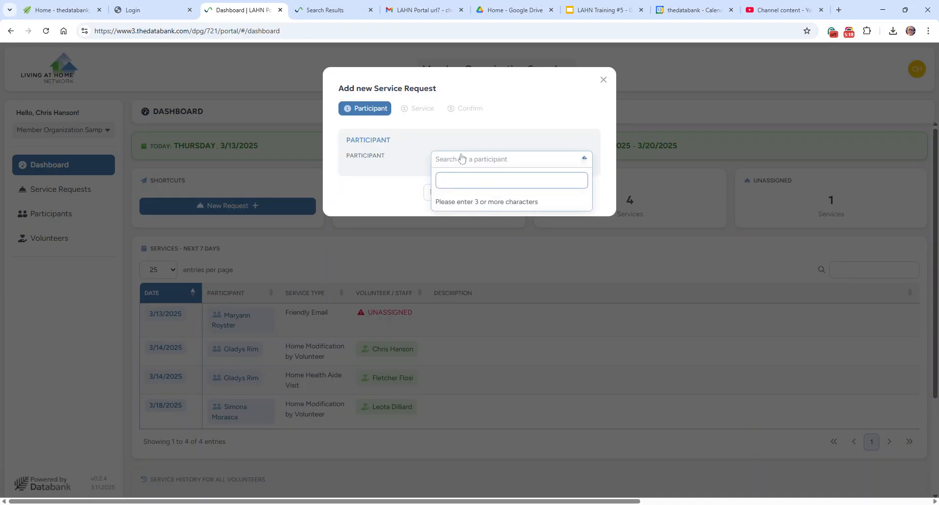
text(sim)
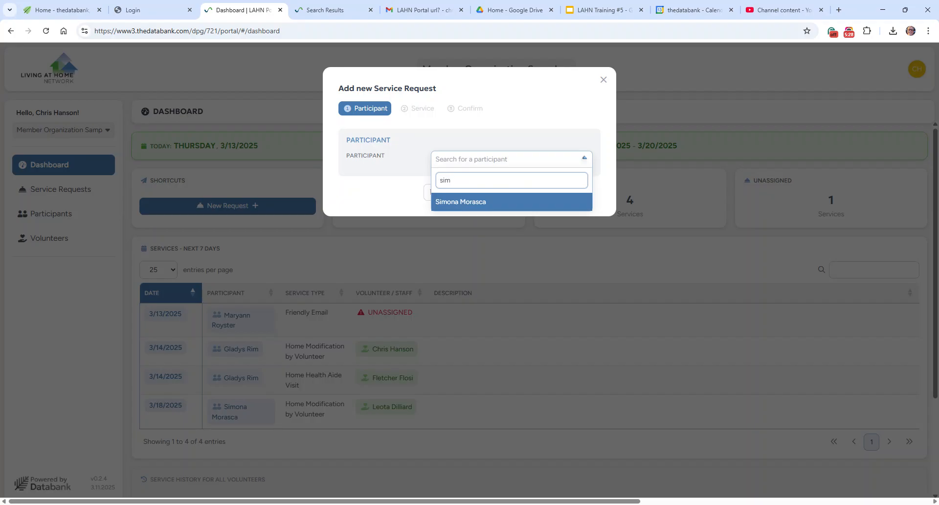
click(454, 204)
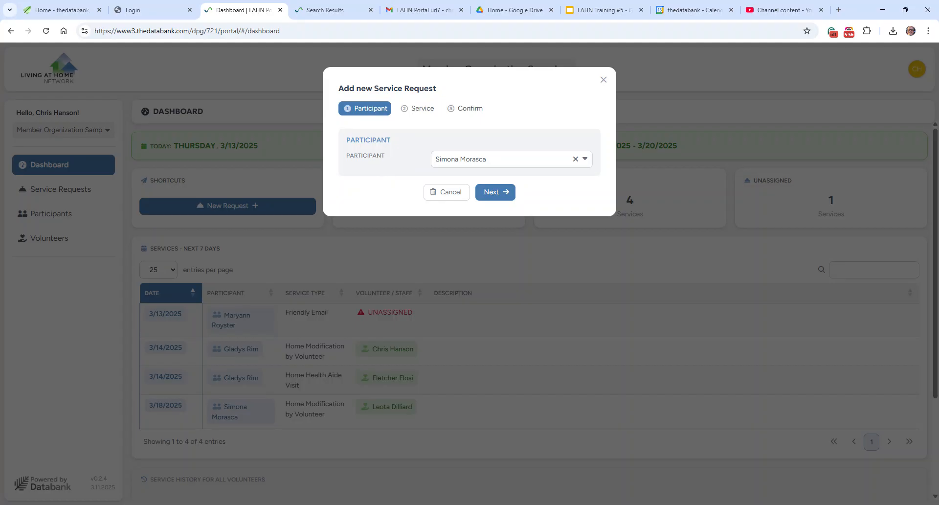
click(497, 194)
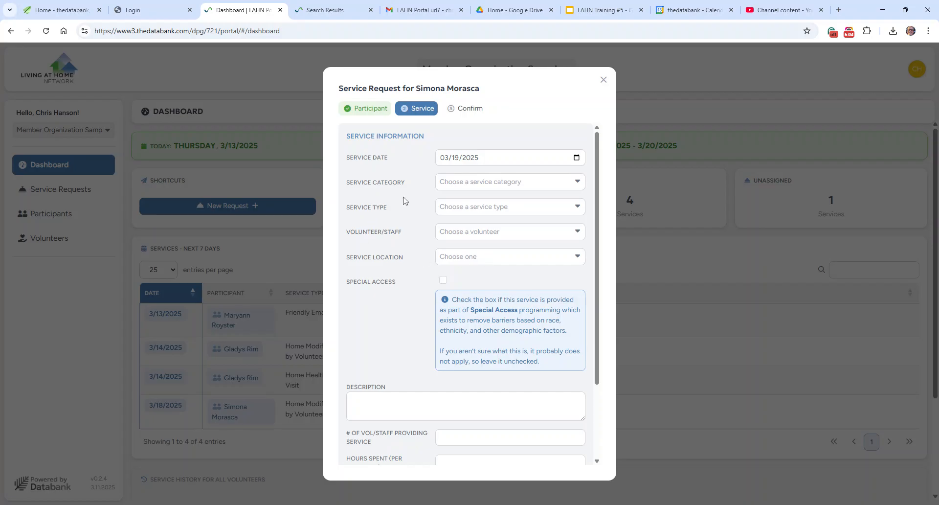
Set the service category to Assisted Transportation/Rides and the type to Non-Medical transportation, and assign a volunteer to the request
click(486, 183)
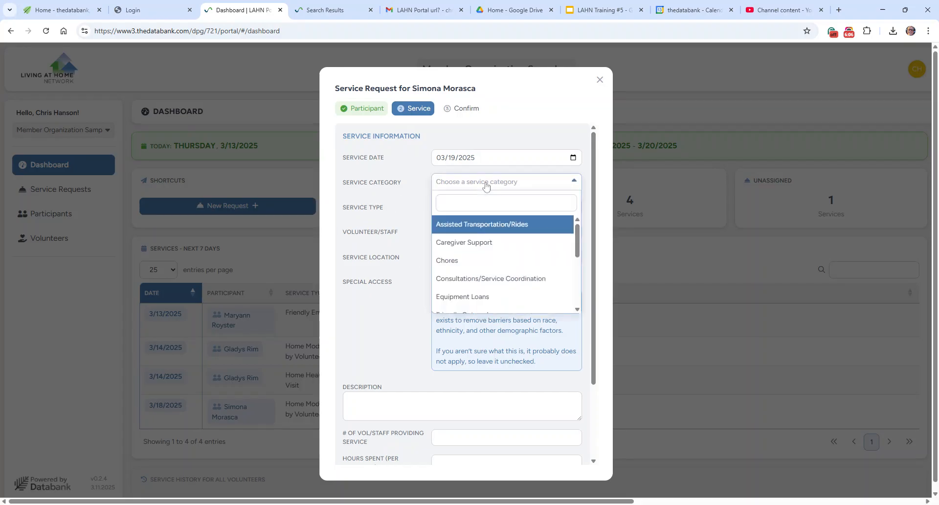
click(475, 224)
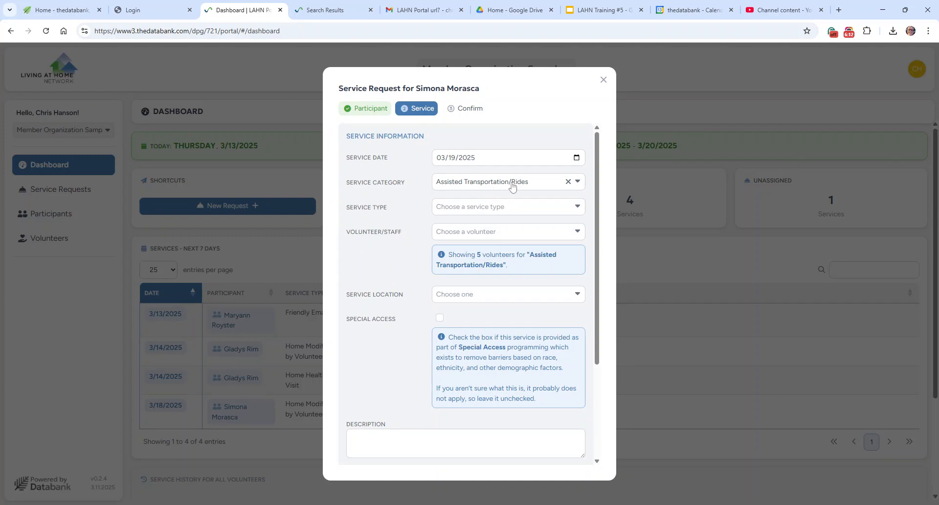
click(472, 210)
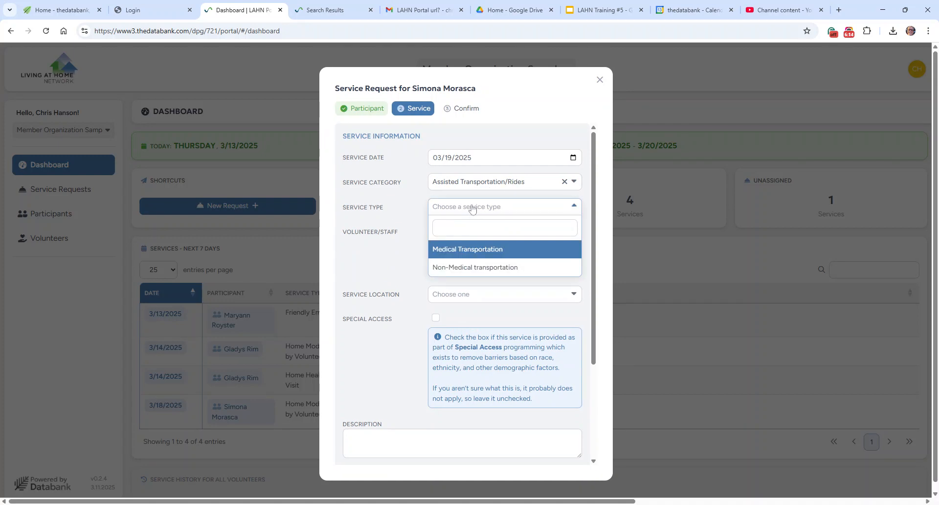
click(473, 271)
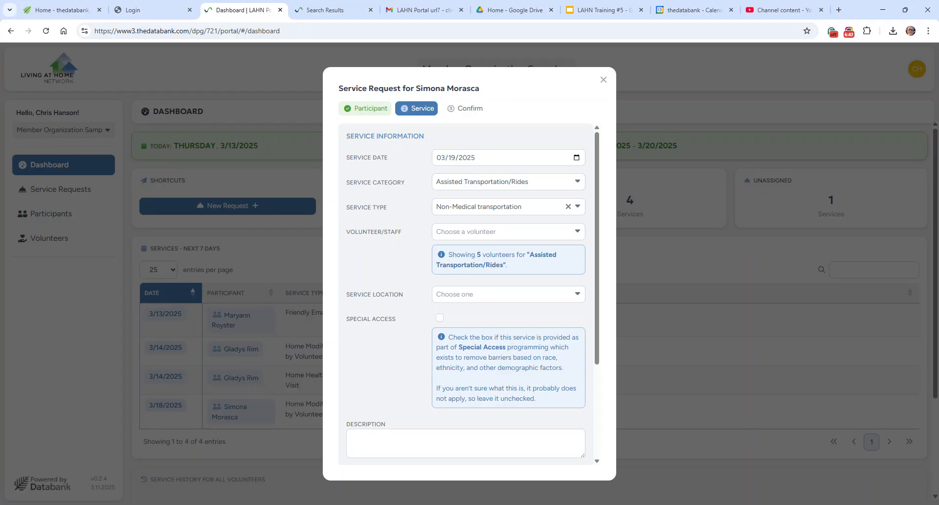
click(473, 234)
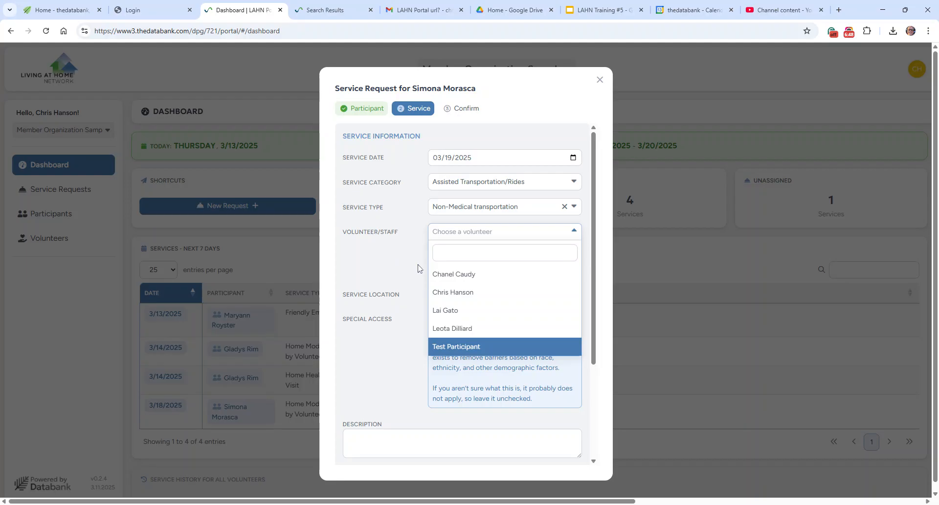
click(459, 294)
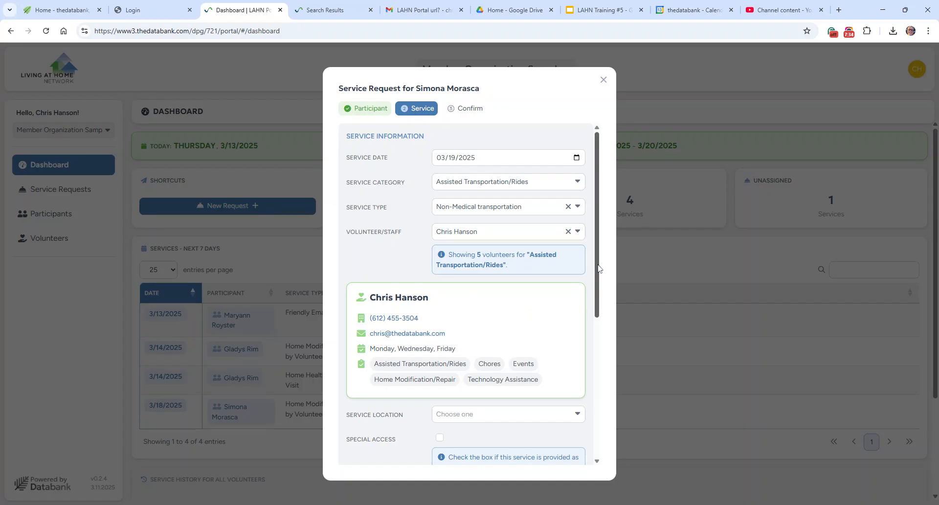
Set the service location to Ride and the number of volunteers/staff providing the service to 1
drag(599, 268, 597, 379)
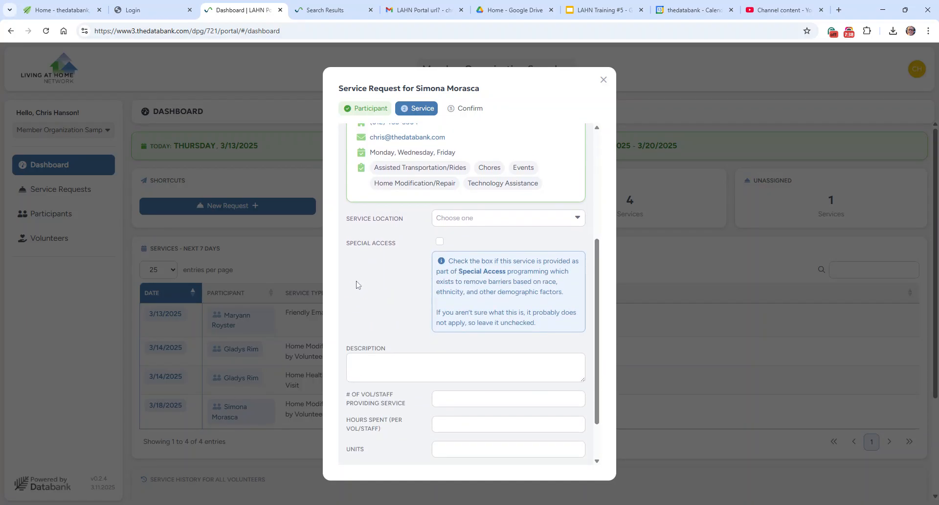
click(479, 225)
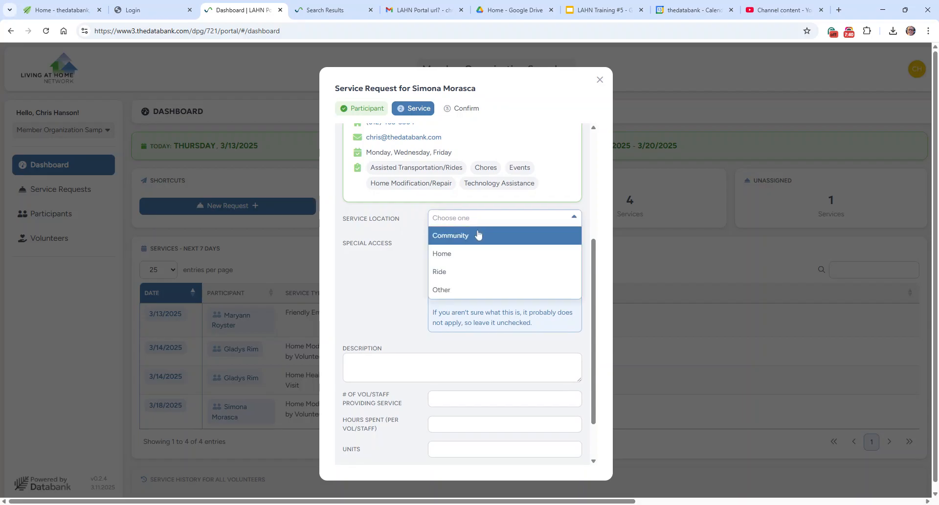
click(439, 272)
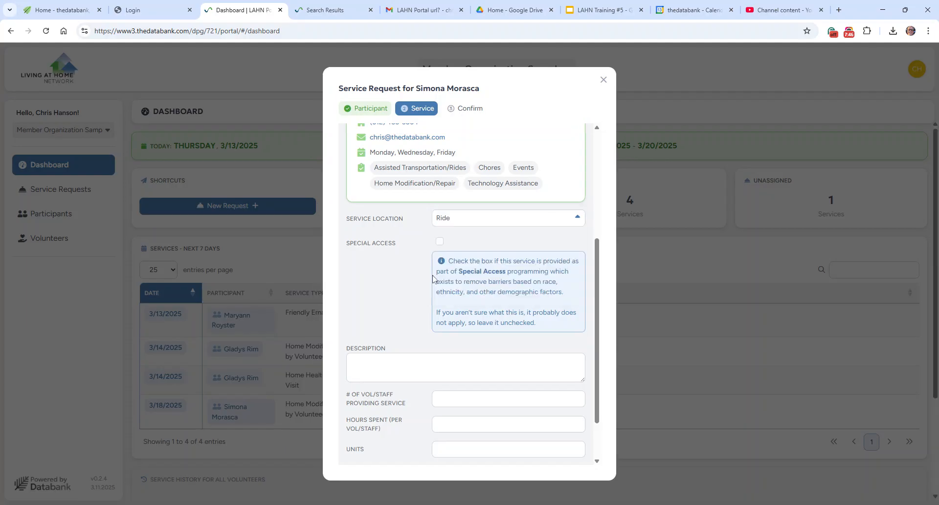
scroll(357, 295, up, 3)
scroll(467, 186, down, 3)
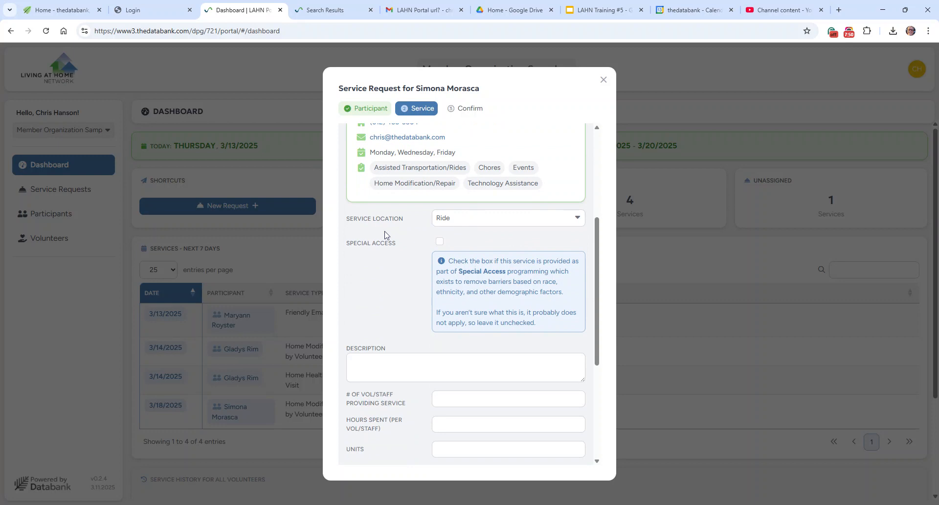
scroll(402, 251, down, 1)
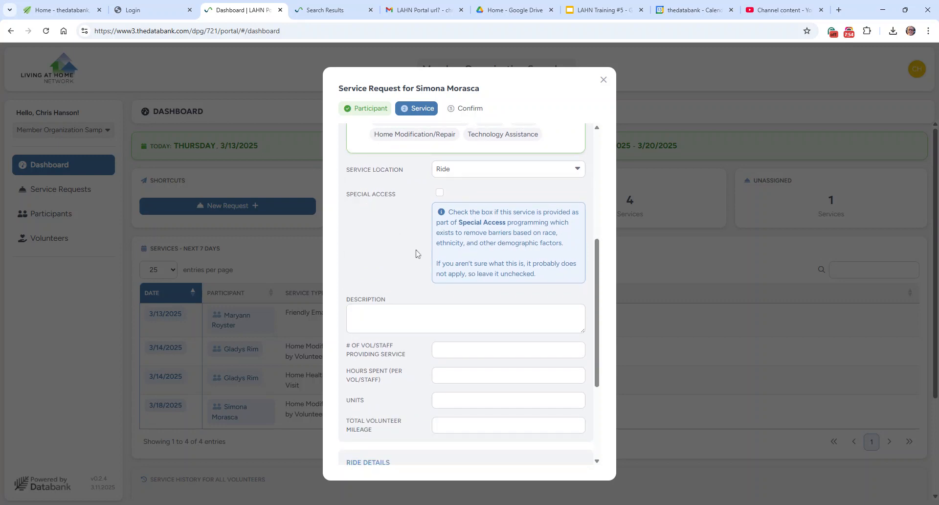
scroll(415, 272, down, 2)
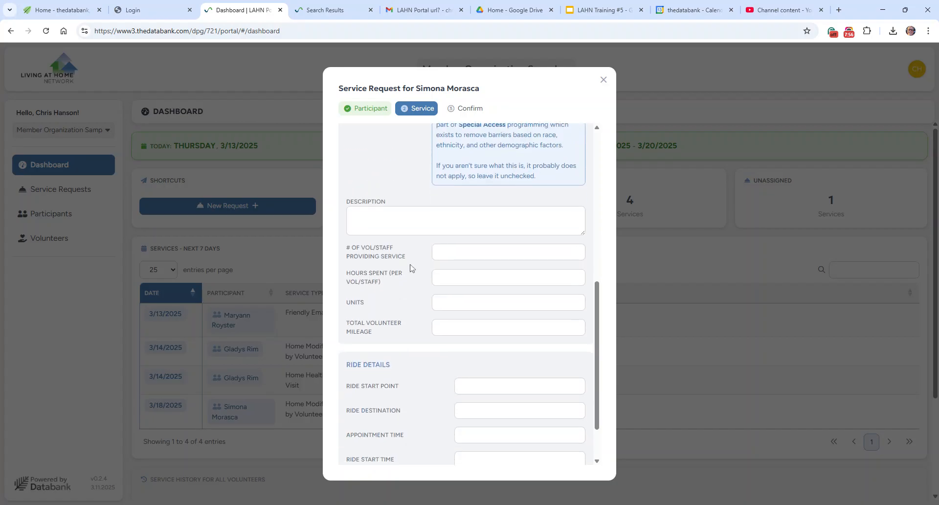
click(460, 252)
text(1)
Fill in the ride details with start point Home, destination Target and start time 12pm, and save the service request
scroll(429, 327, down, 1)
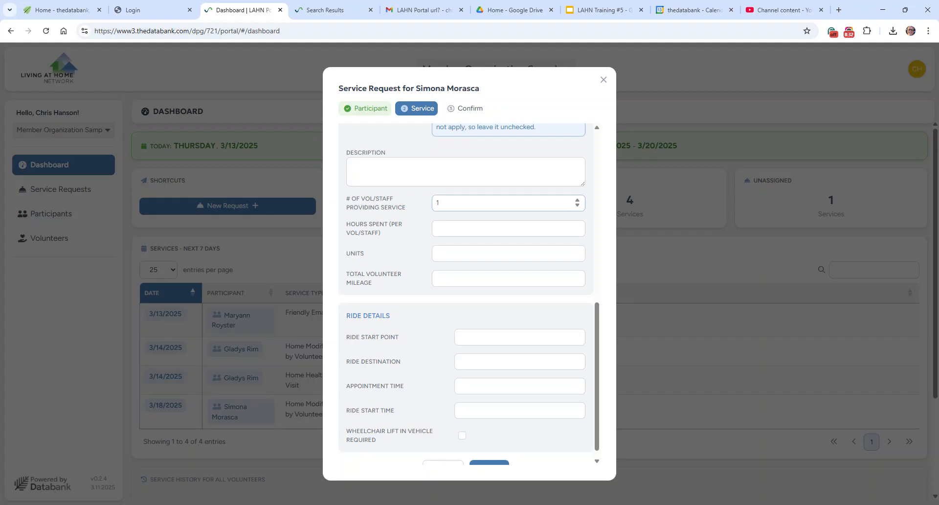
scroll(410, 319, down, 1)
click(502, 319)
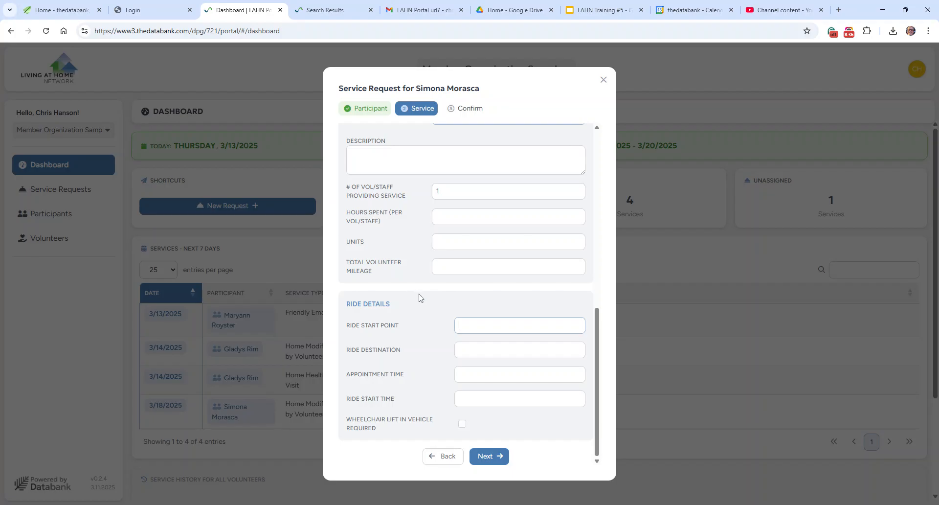
text(Home)
click(469, 351)
text(T)
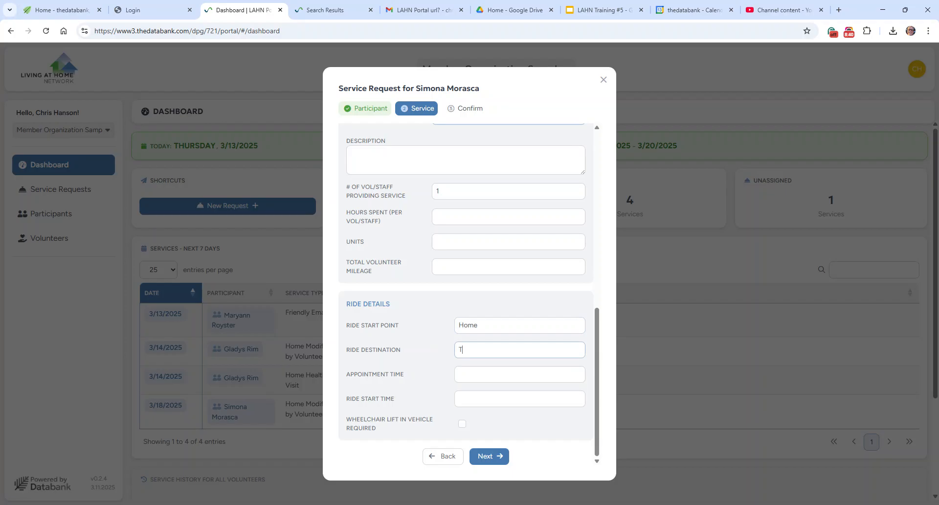
text(arget)
click(458, 398)
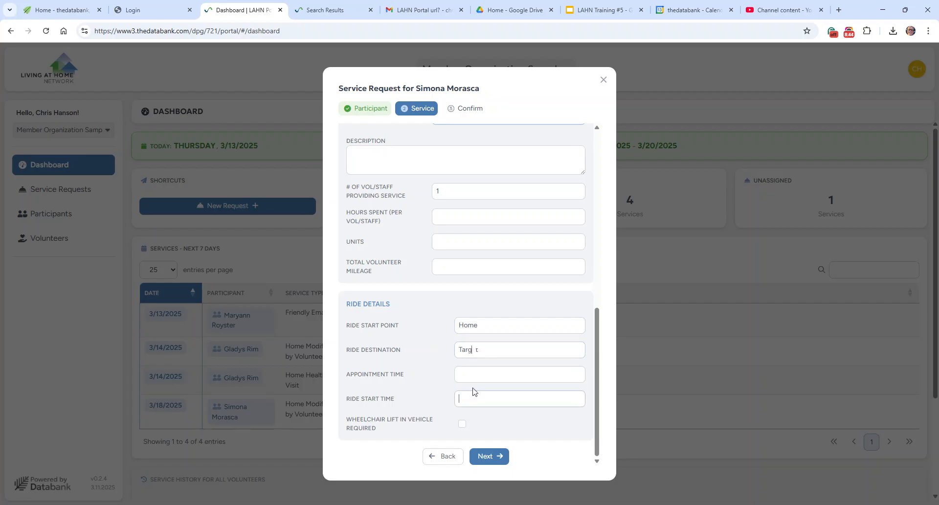
text(12pm)
click(490, 458)
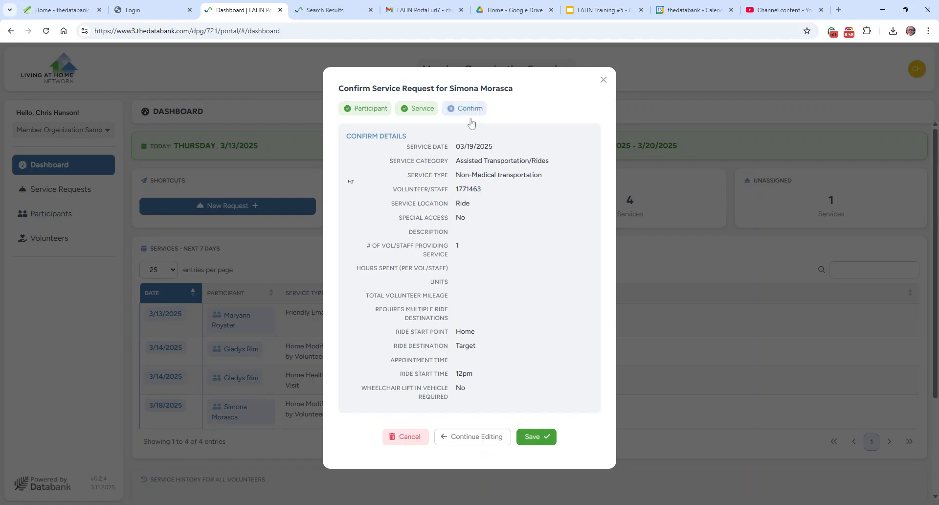
click(536, 437)
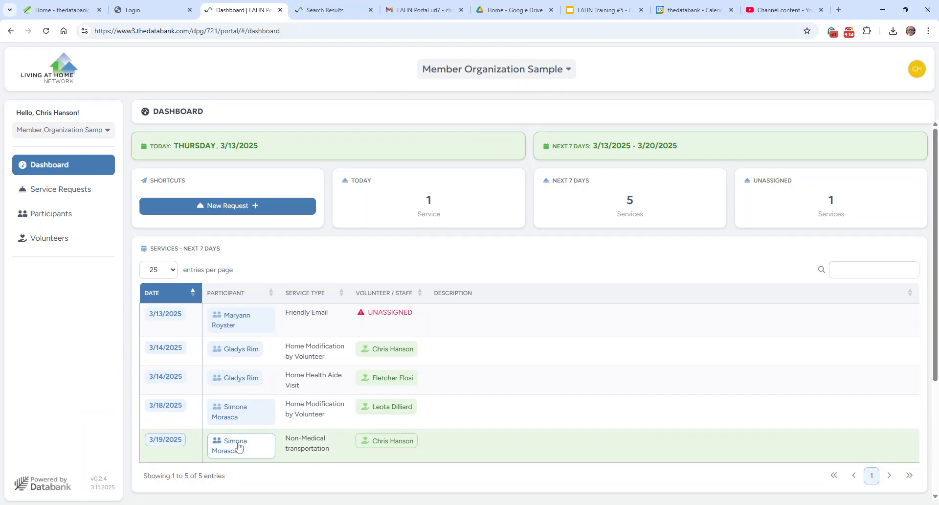
Review the 3/19/2025 service record in the participant's Databank contact page, and return to the portal dashboard
click(322, 11)
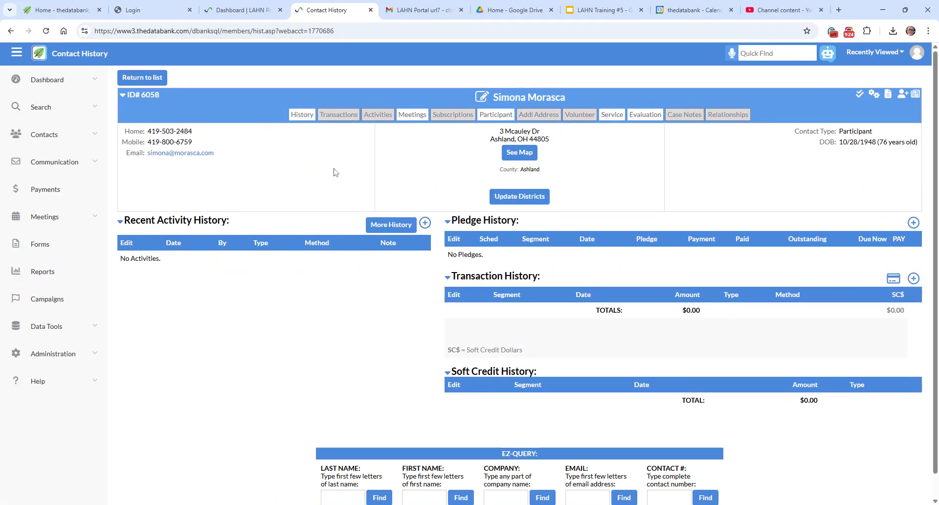
click(612, 114)
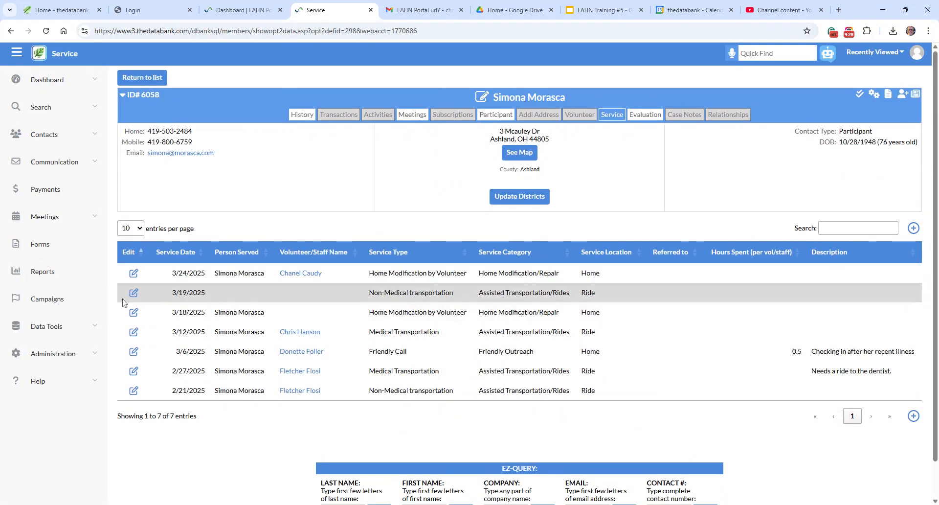
click(133, 292)
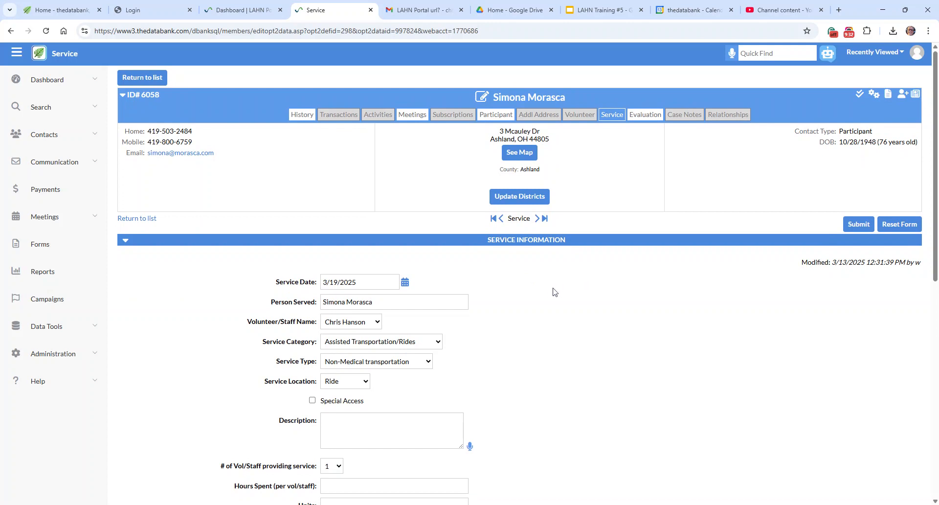
scroll(553, 292, down, 1)
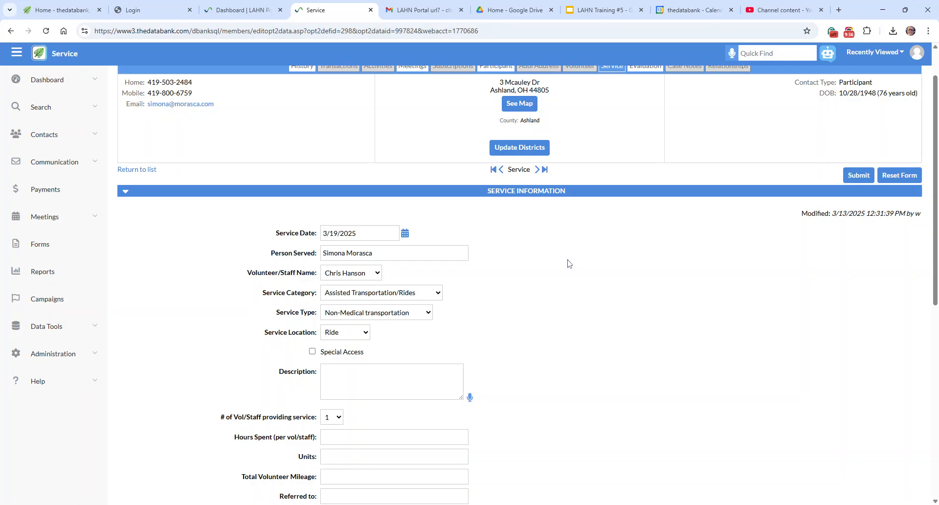
scroll(529, 277, down, 3)
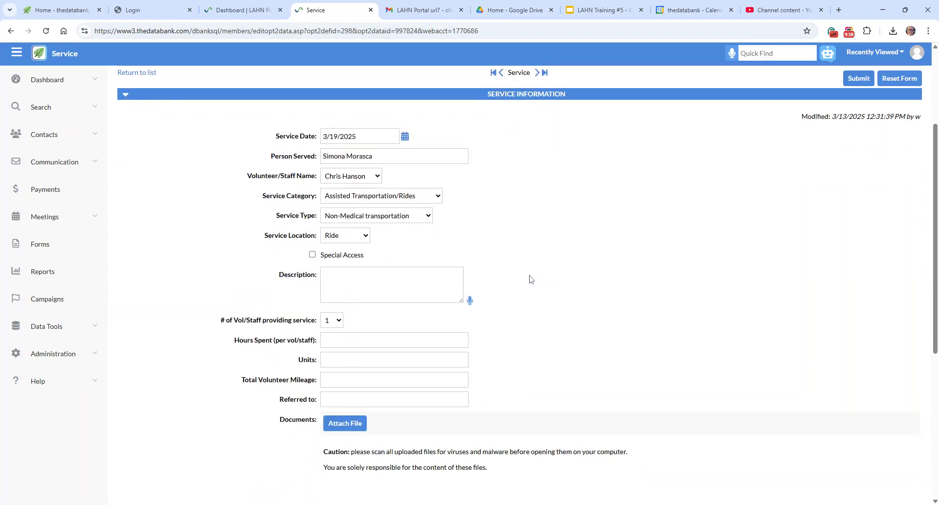
scroll(551, 271, up, 4)
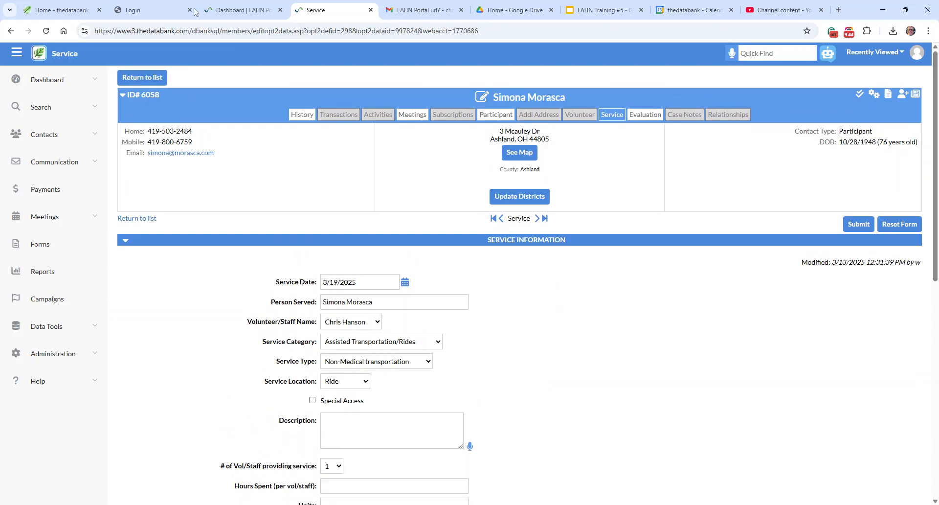
click(228, 13)
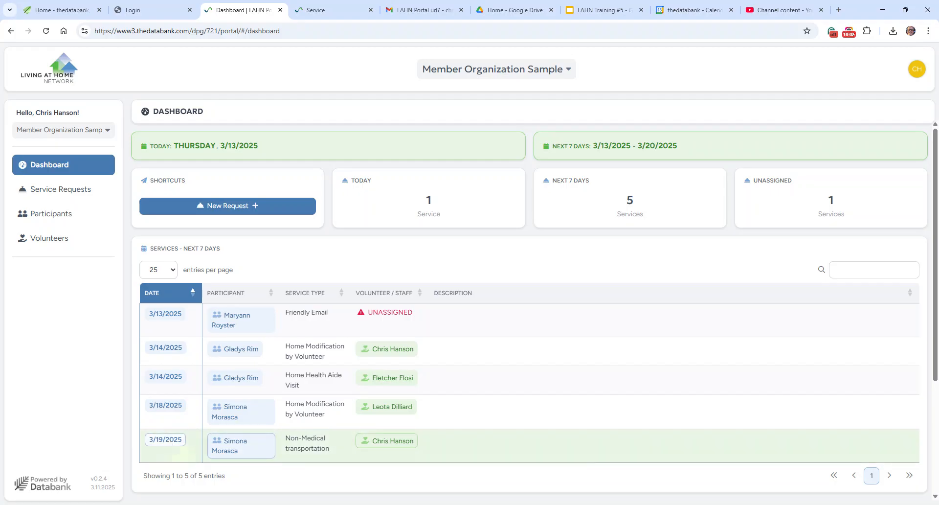
Reassign the 3/19/2025 Non-Medical transportation request to the volunteer assigned to the 3/18/2025 service, and save the request
click(163, 439)
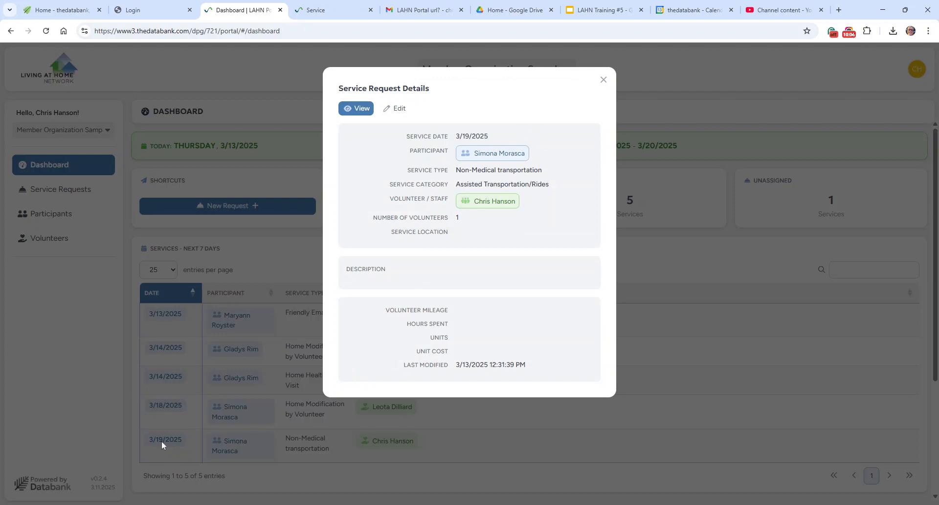
click(395, 109)
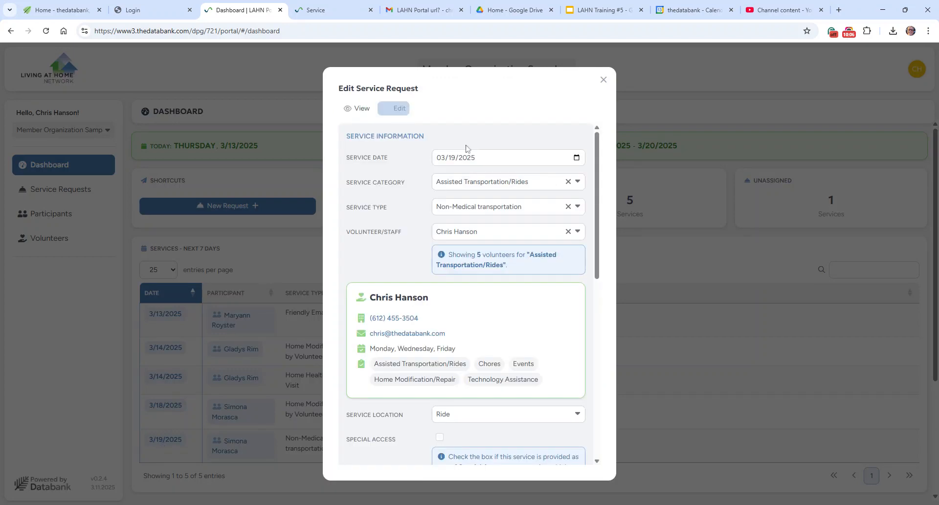
click(510, 232)
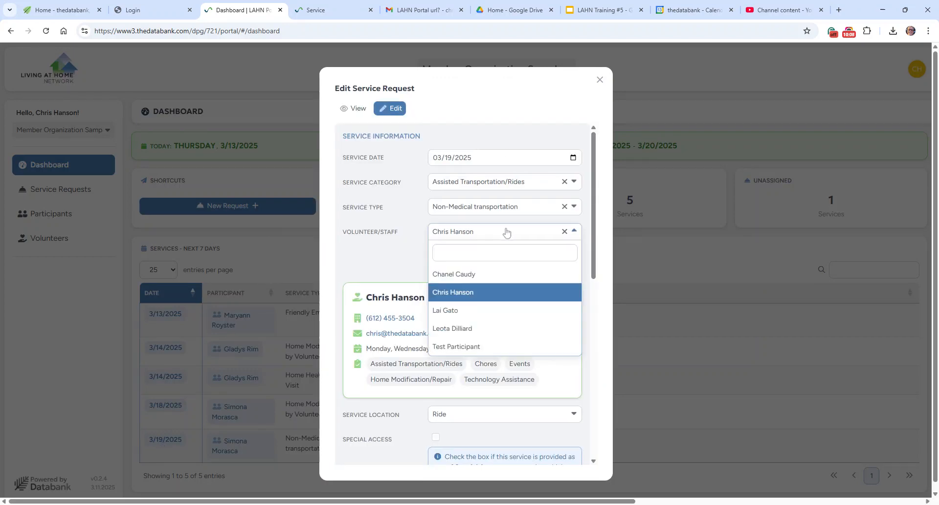
click(460, 332)
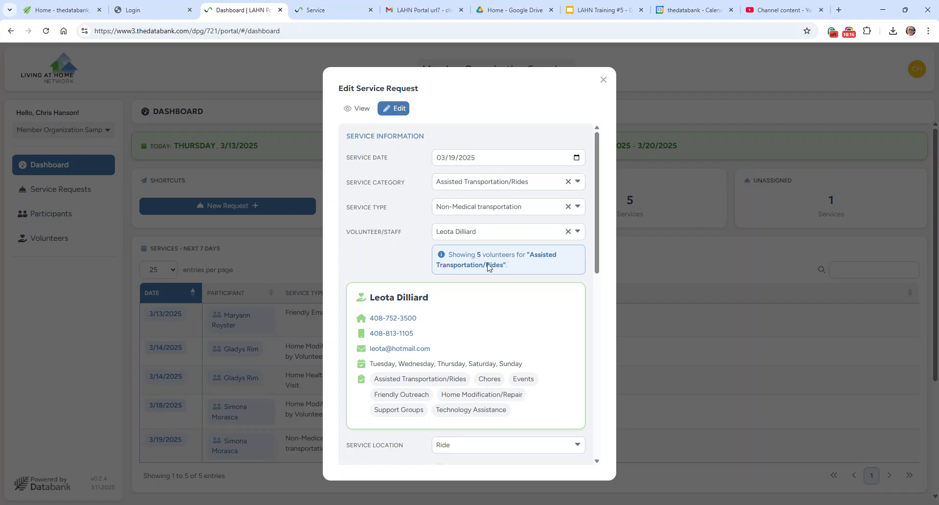
scroll(519, 322, down, 8)
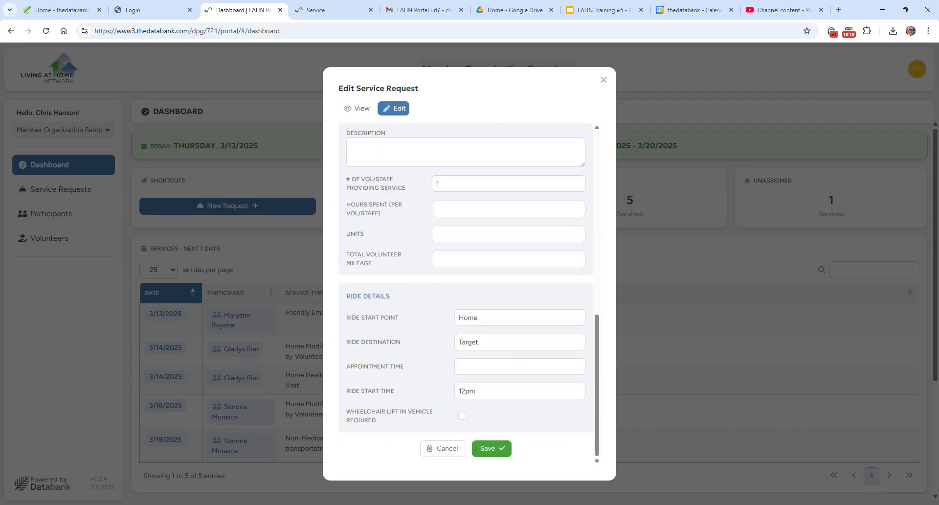
click(488, 450)
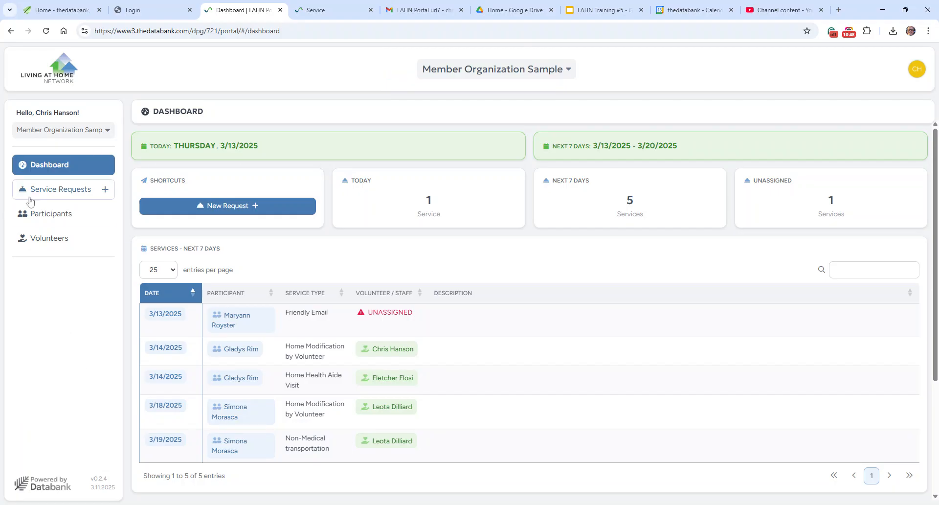
Look through the full service requests list, sorting it by volunteer/staff, by participant and by service date
click(58, 193)
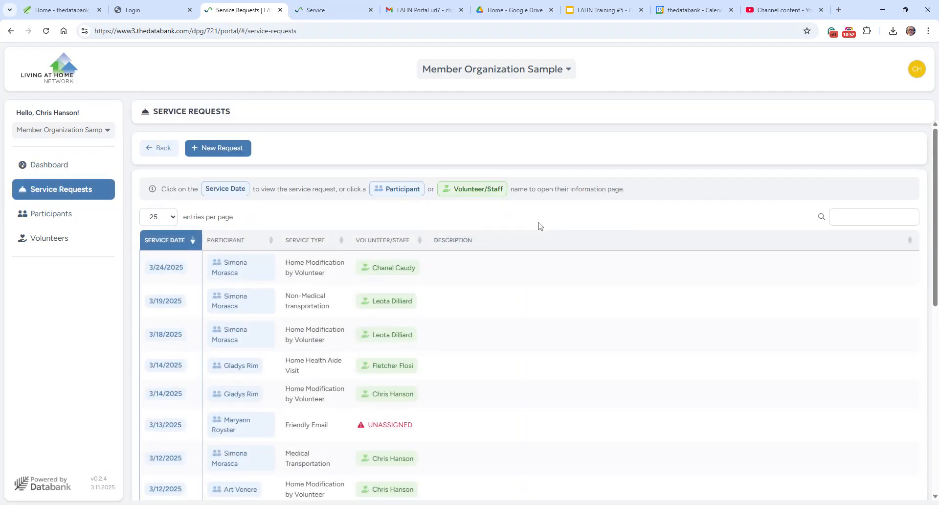
scroll(556, 291, down, 8)
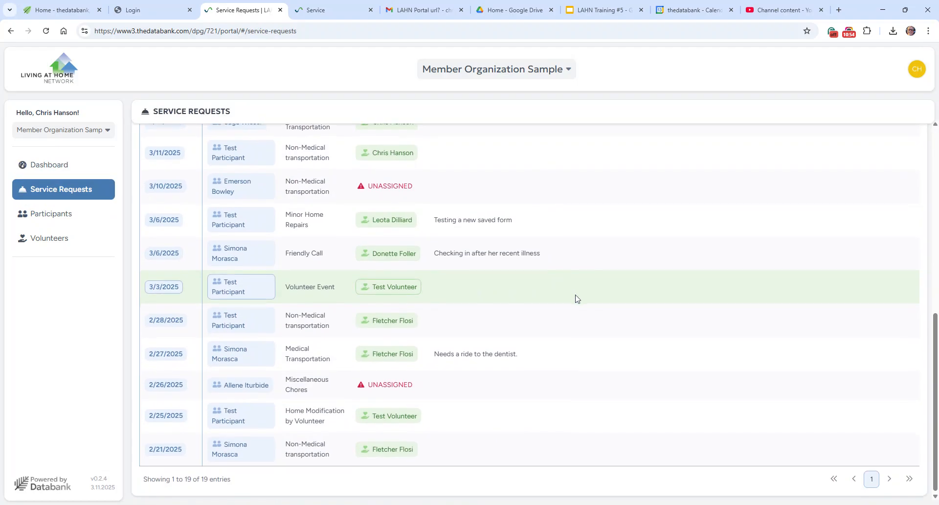
scroll(575, 298, up, 8)
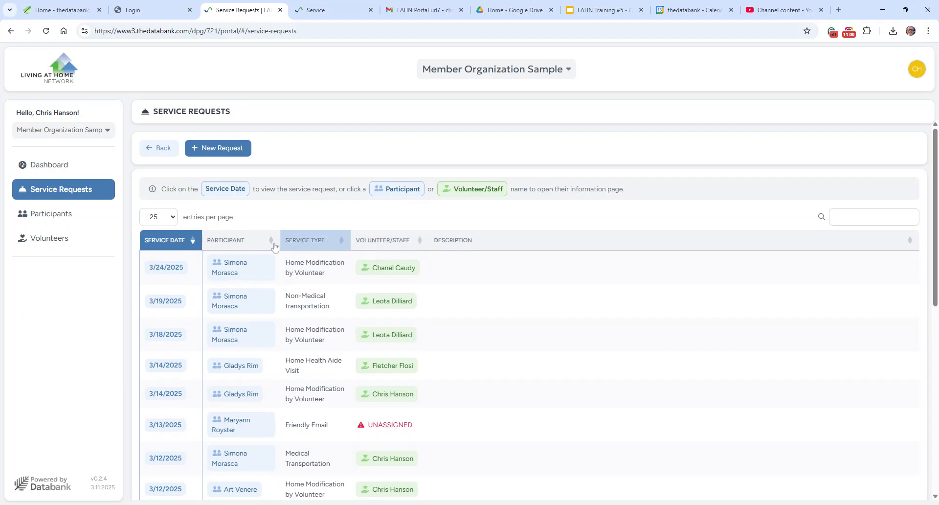
click(418, 247)
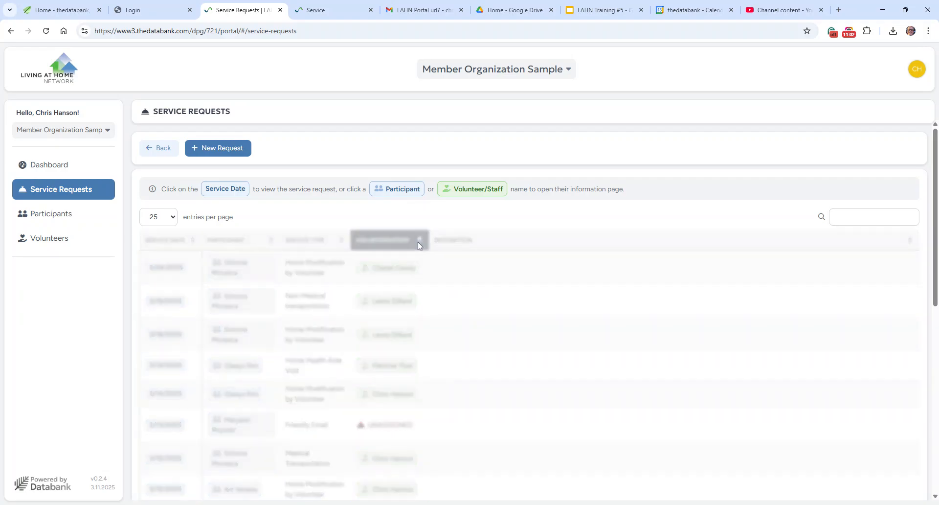
click(271, 243)
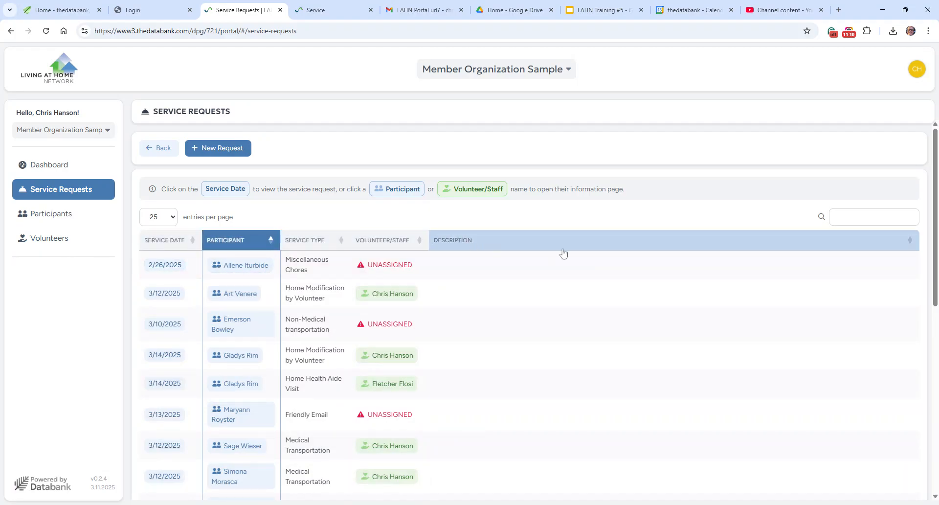
click(178, 241)
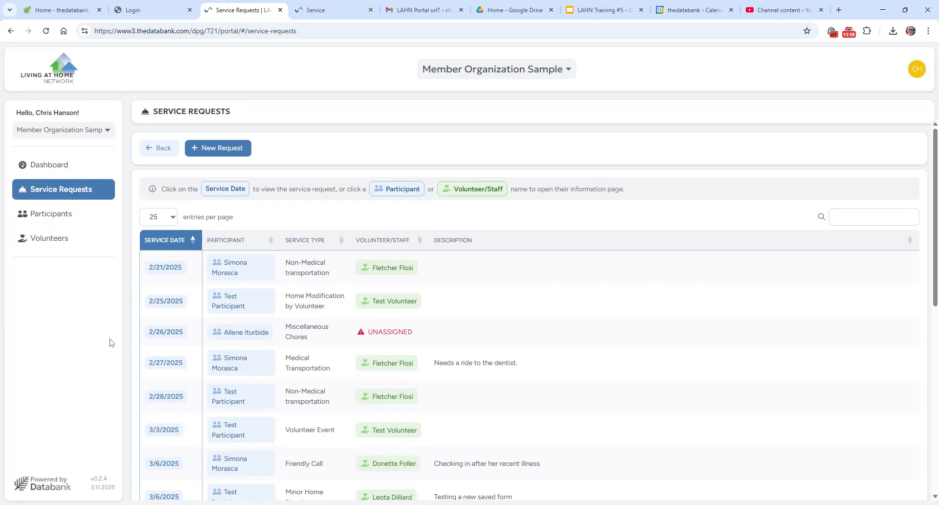
Look over the participants list and examine the general information and details of the first listed participant
click(54, 218)
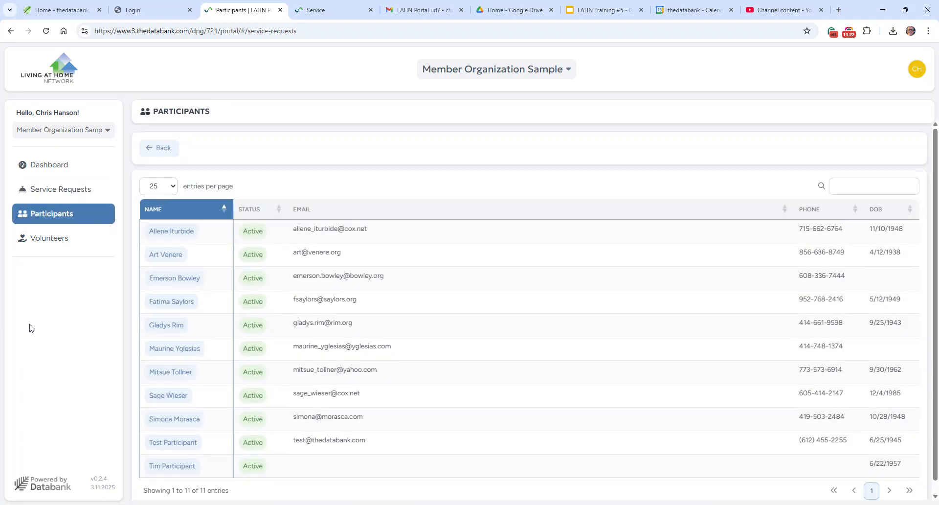
scroll(536, 300, down, 1)
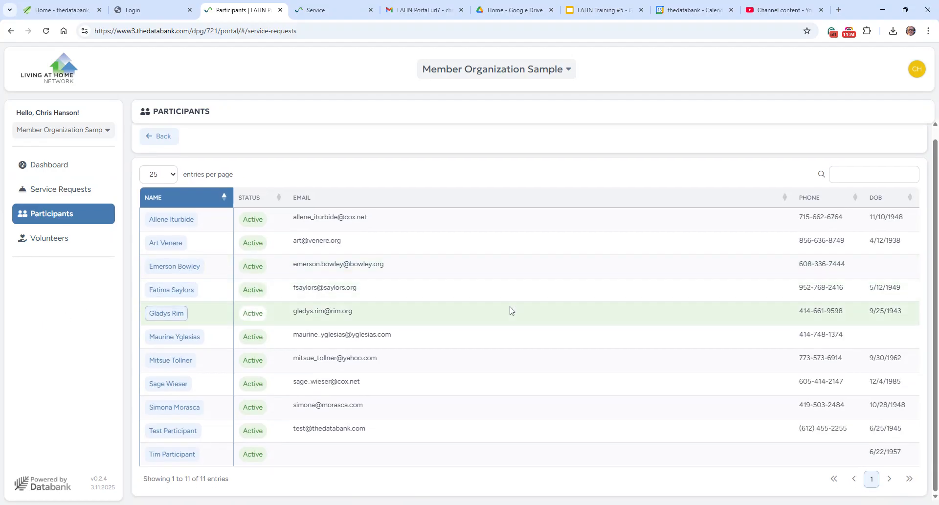
scroll(533, 290, up, 1)
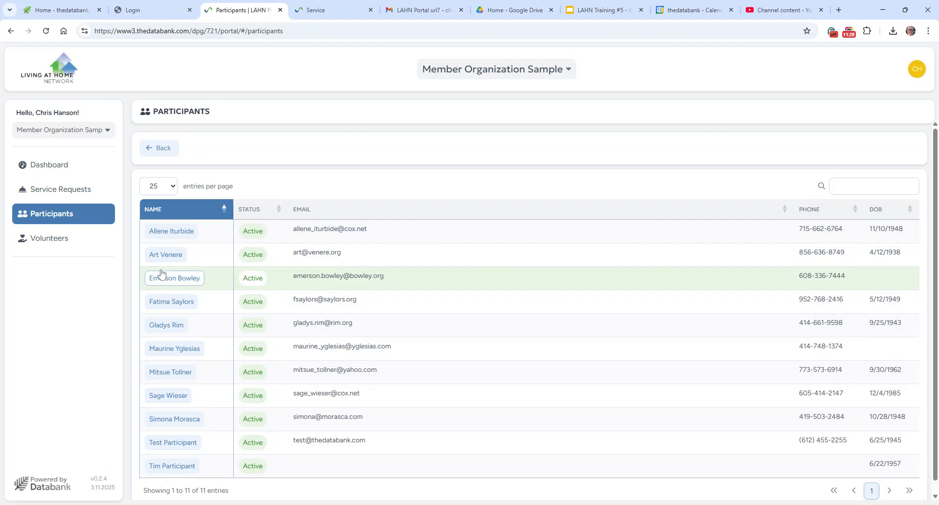
click(165, 236)
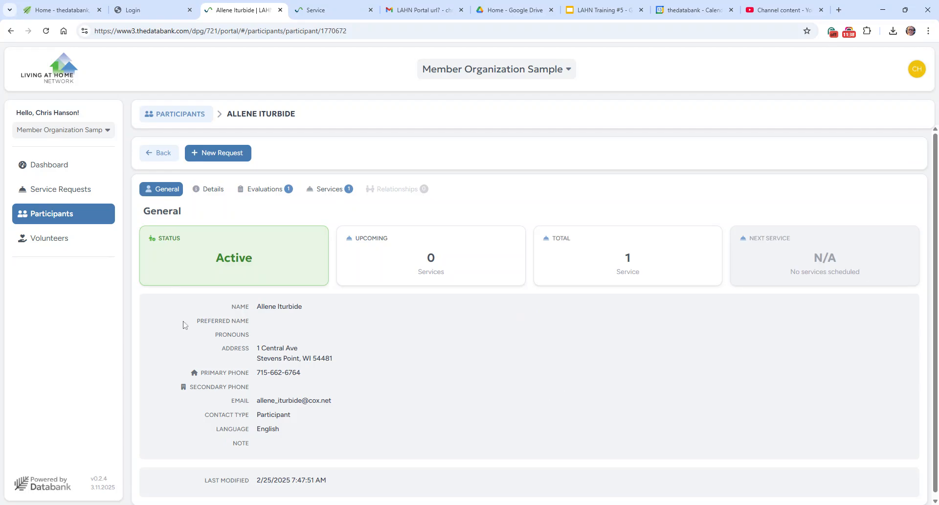
click(209, 194)
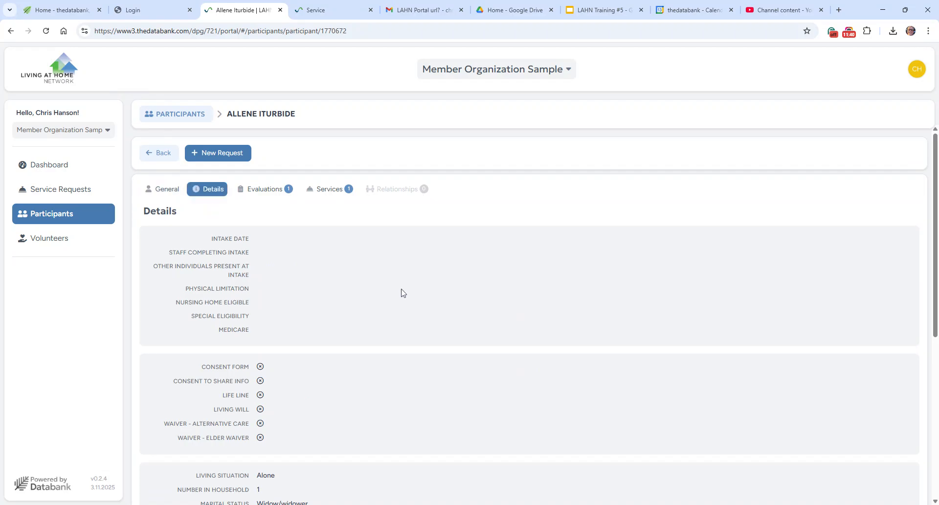
scroll(401, 294, down, 5)
scroll(402, 301, up, 4)
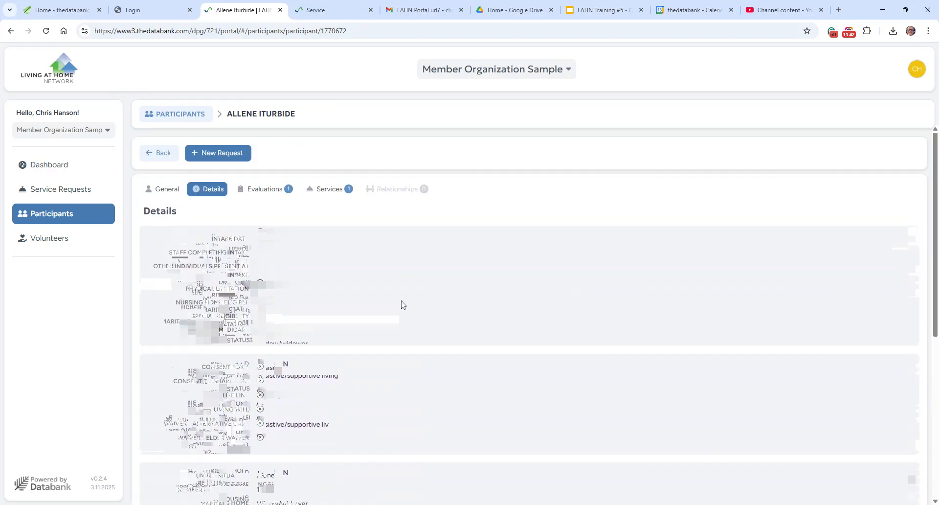
Examine the participant's evaluations and services, and return to the participants list
click(264, 189)
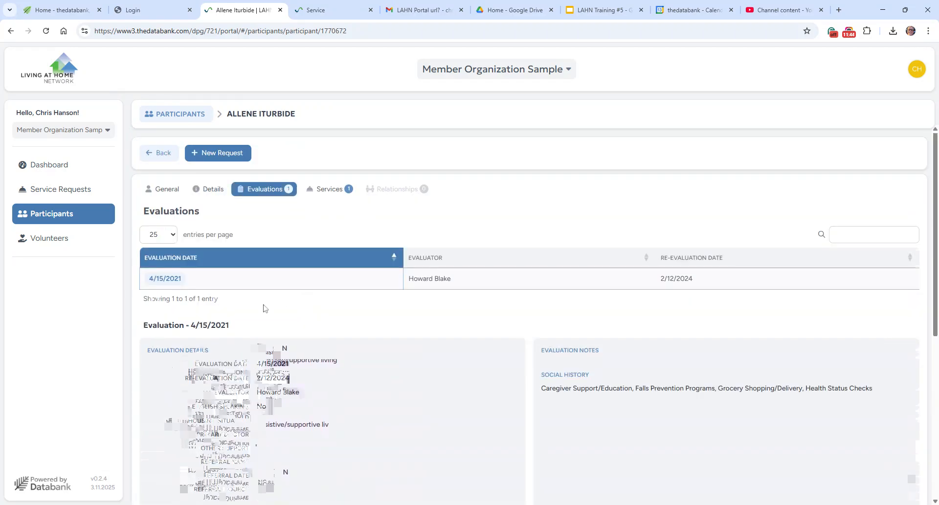
scroll(381, 314, down, 6)
scroll(383, 321, up, 6)
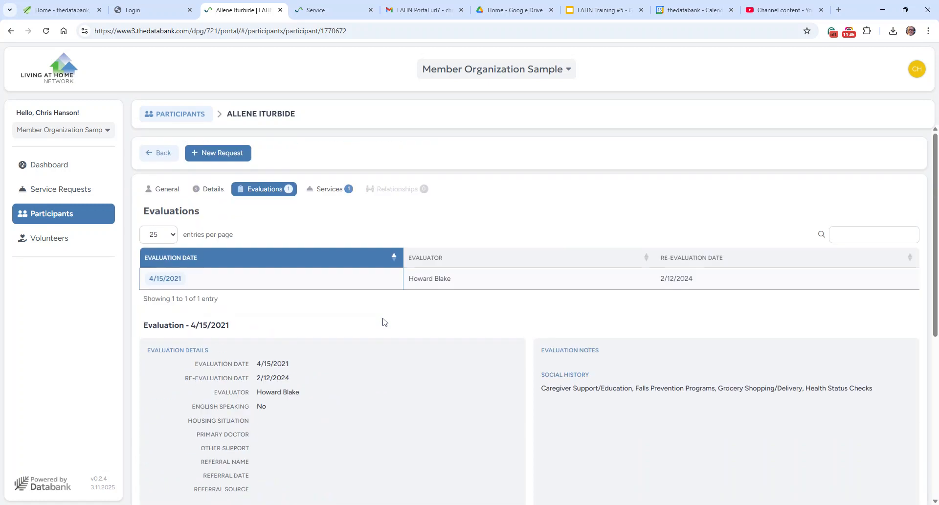
click(326, 191)
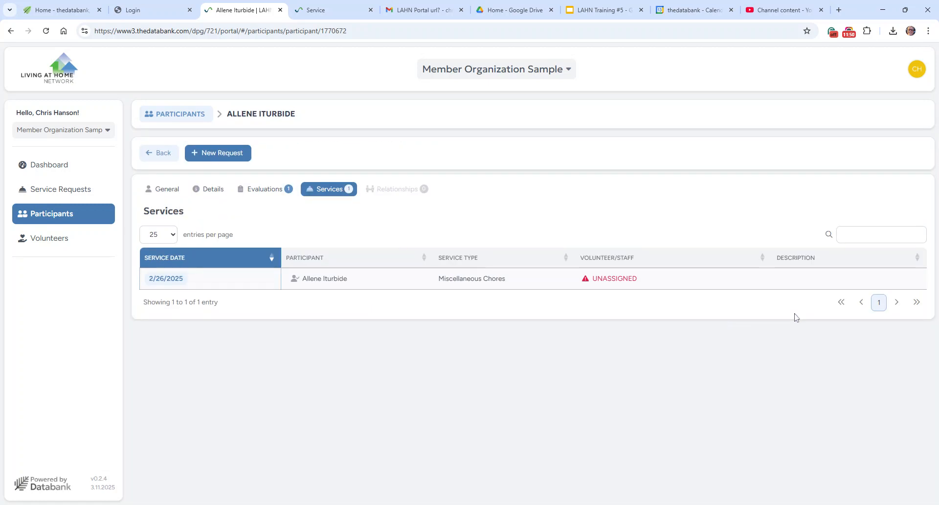
click(48, 216)
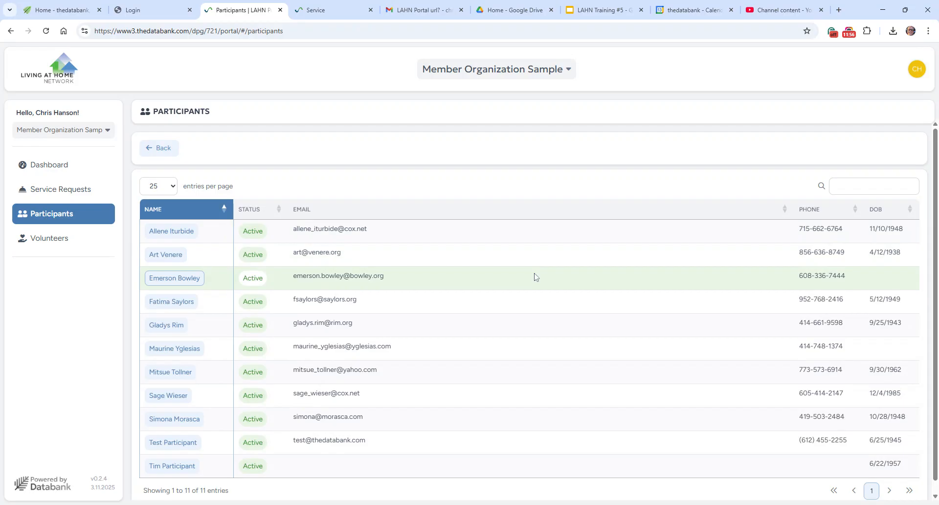
Look over the volunteers list and examine the general information of the second listed volunteer
click(46, 242)
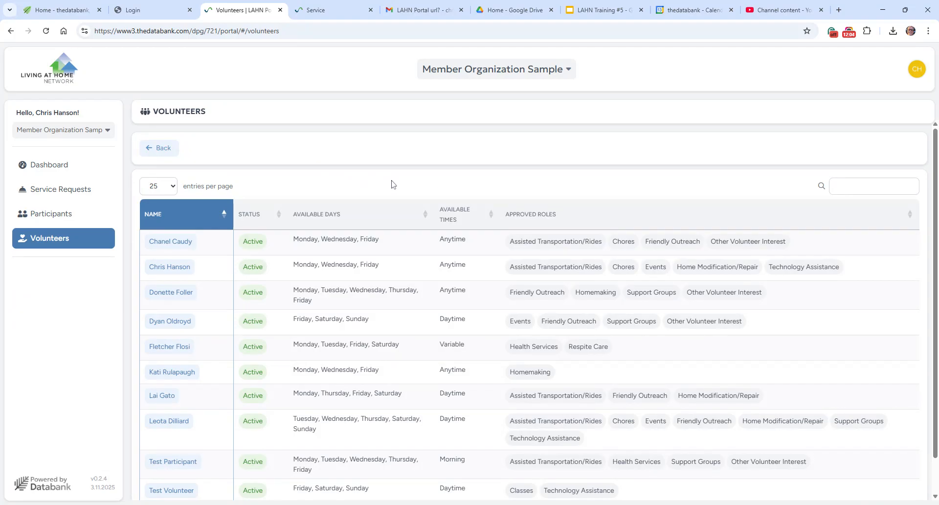
scroll(172, 262, down, 1)
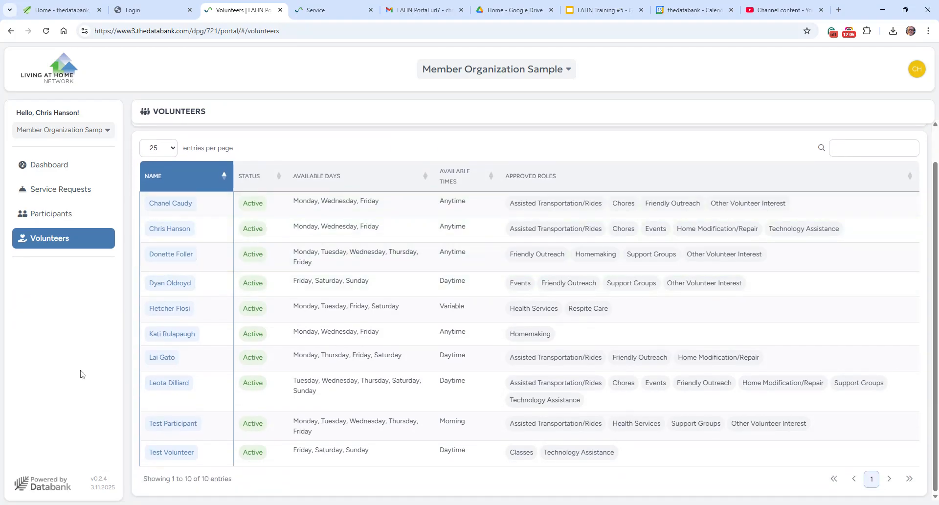
click(167, 230)
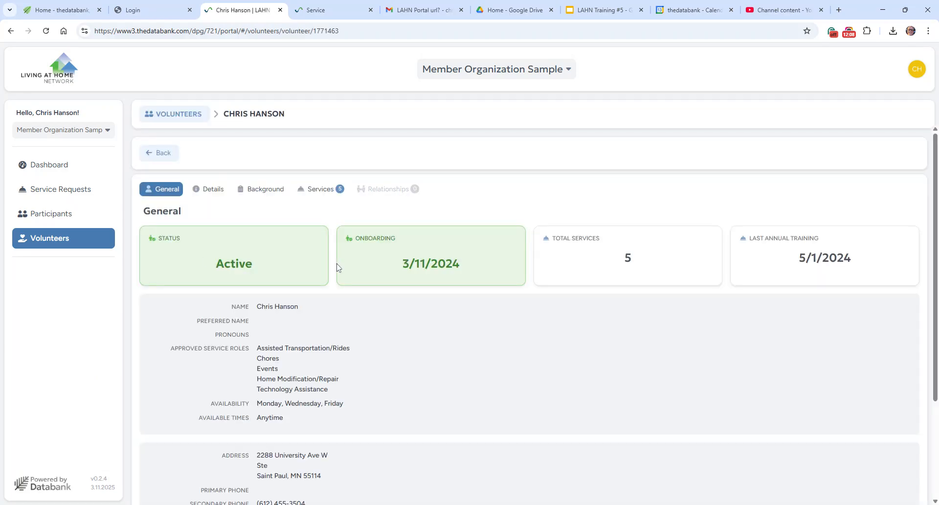
scroll(197, 359, down, 2)
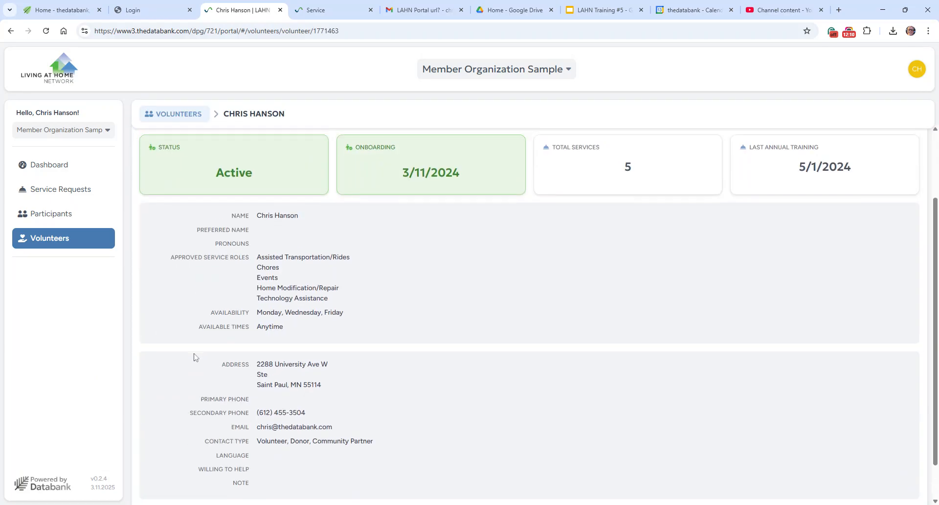
scroll(212, 247, up, 2)
Examine the volunteer's details, background checks and assigned services
click(218, 192)
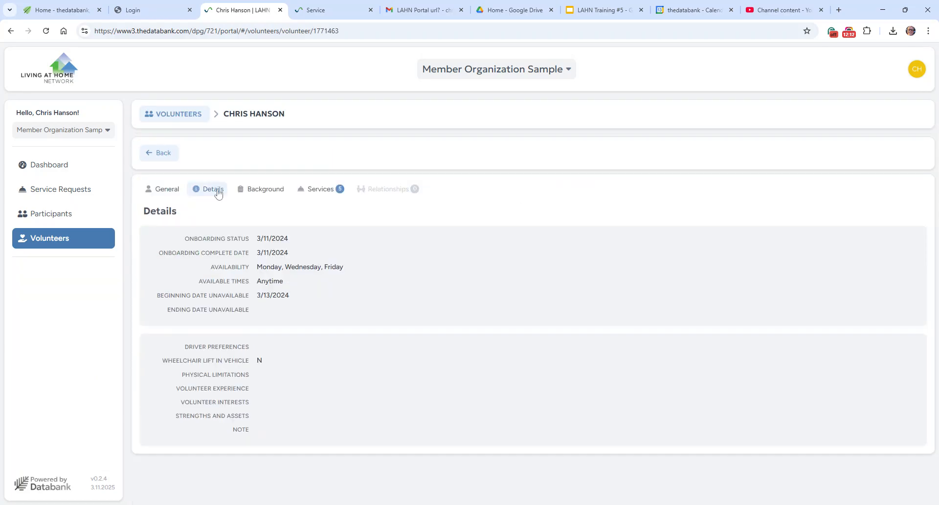
click(271, 193)
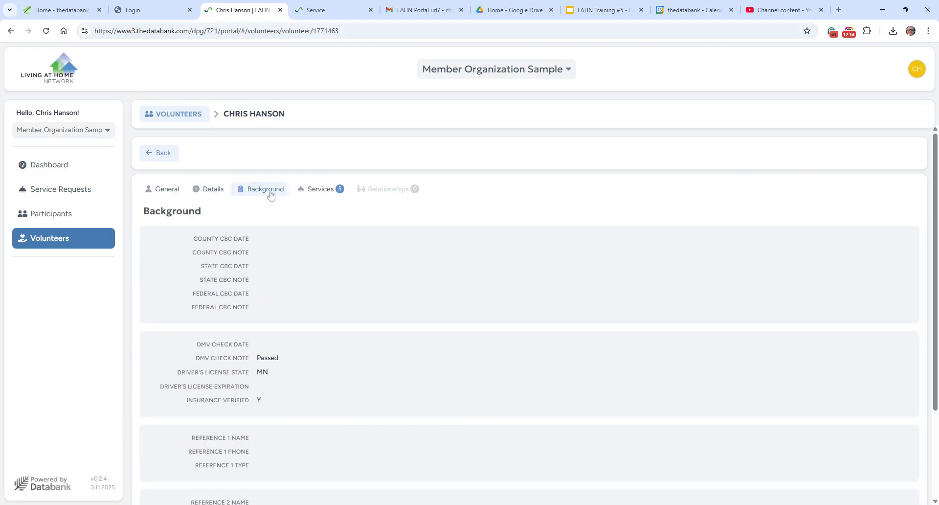
click(319, 190)
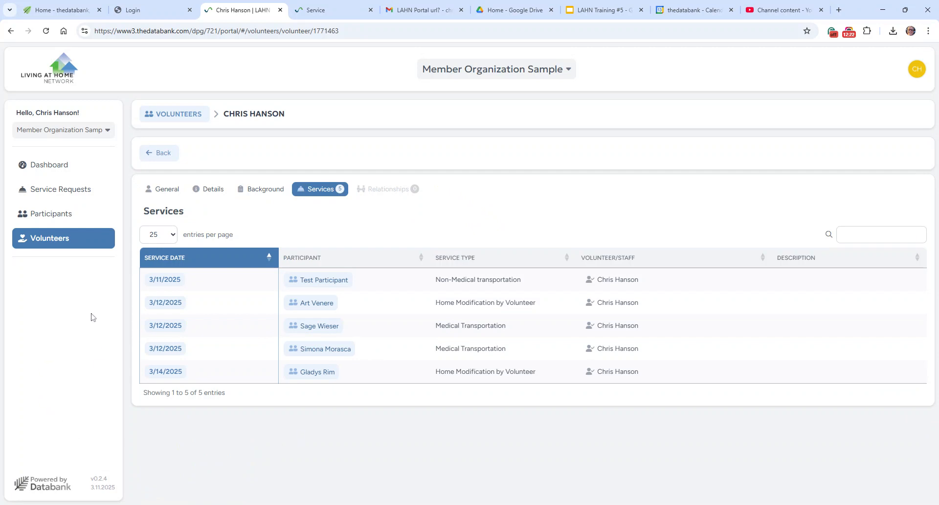
Review the whole portal dashboard, including the service history and volunteer hours sections, and look at the open Databank service record before returning to the dashboard
click(49, 165)
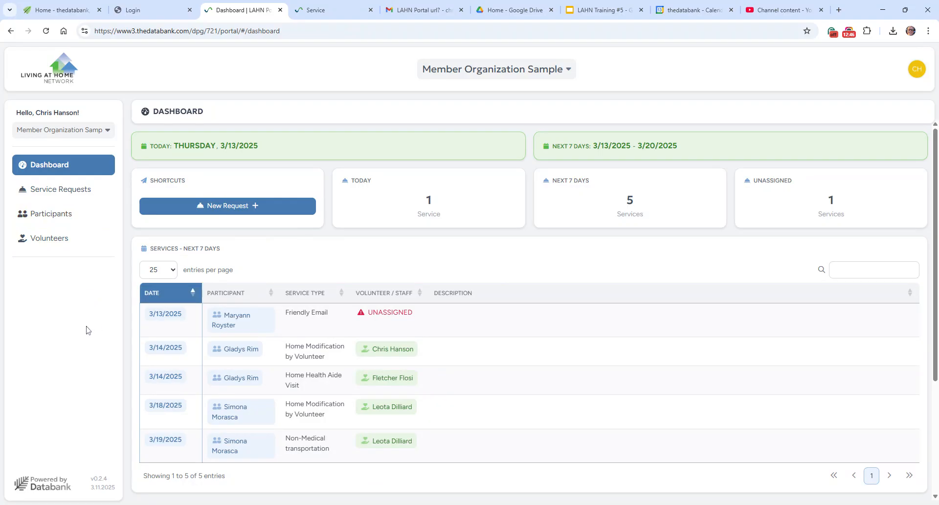
scroll(251, 324, down, 3)
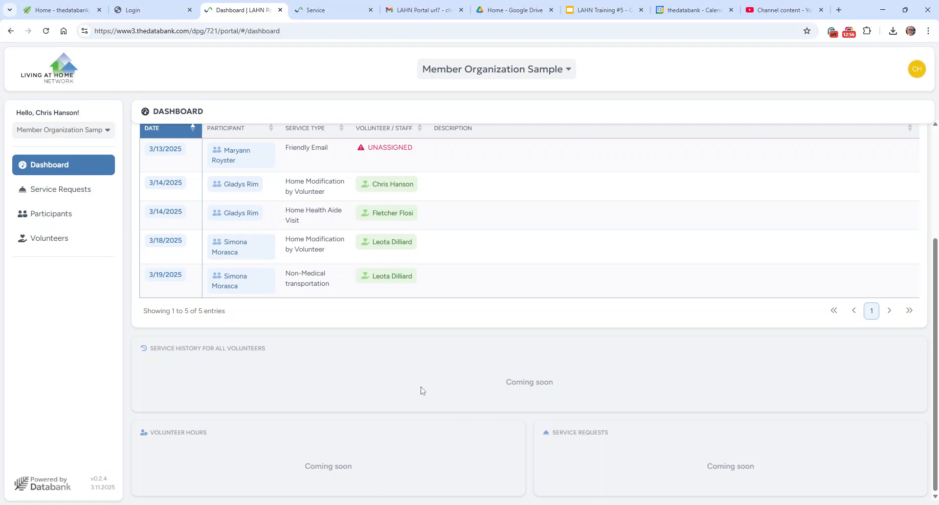
scroll(425, 389, up, 3)
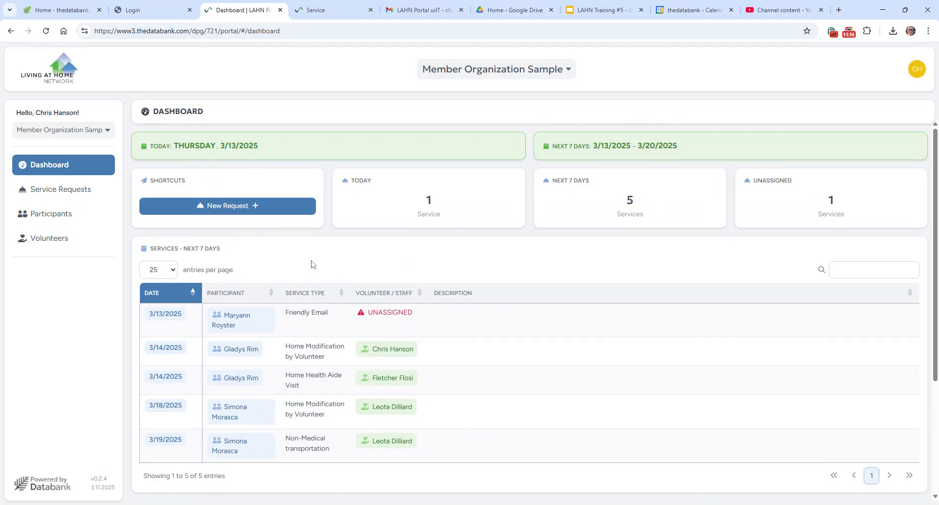
click(332, 10)
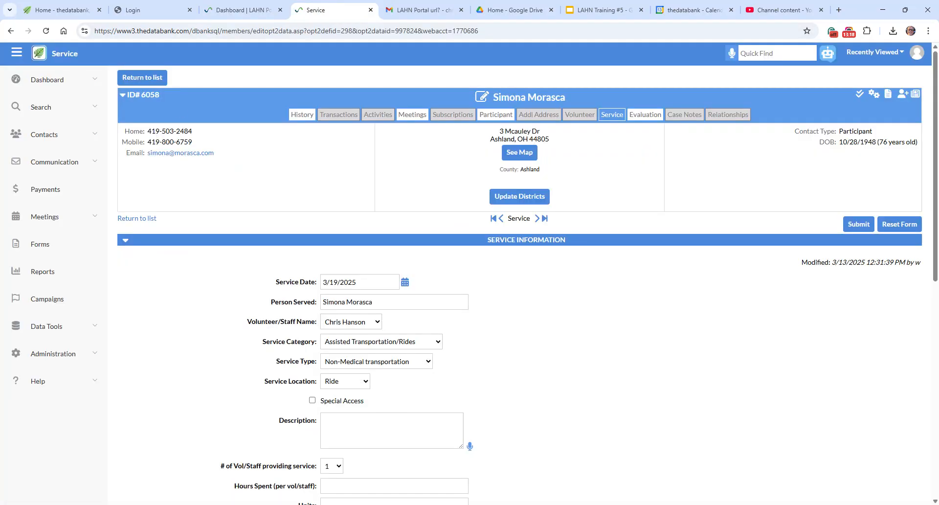
click(235, 10)
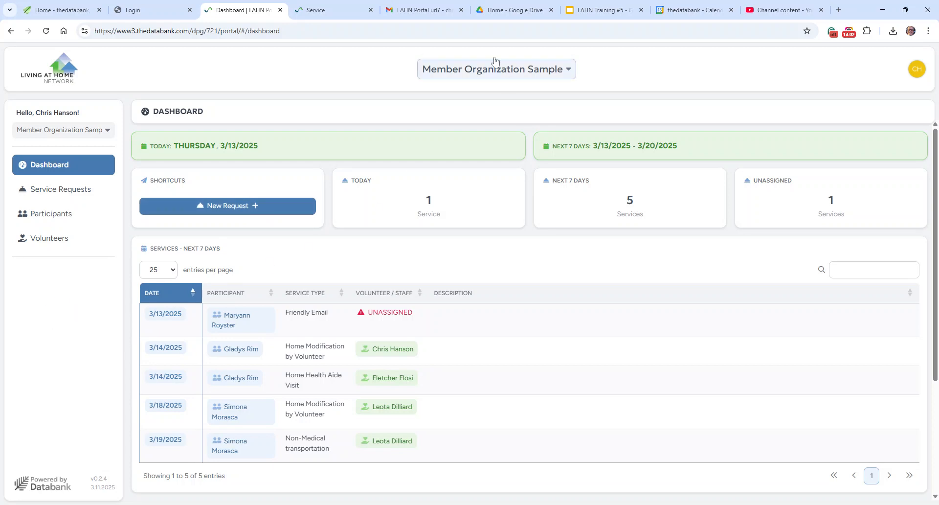
Switch to the LAHN Training #5 presentation in Google Slides and advance to the closing Thank You slide
click(608, 7)
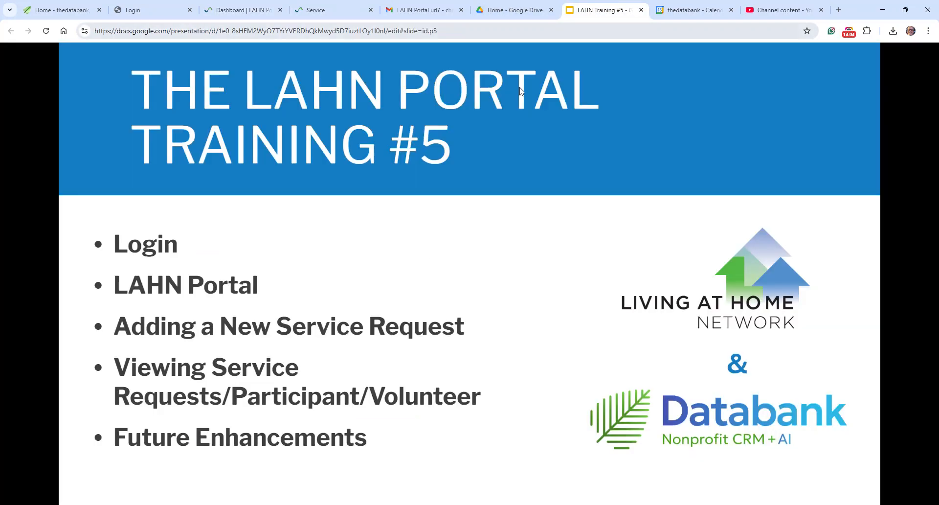
click(426, 253)
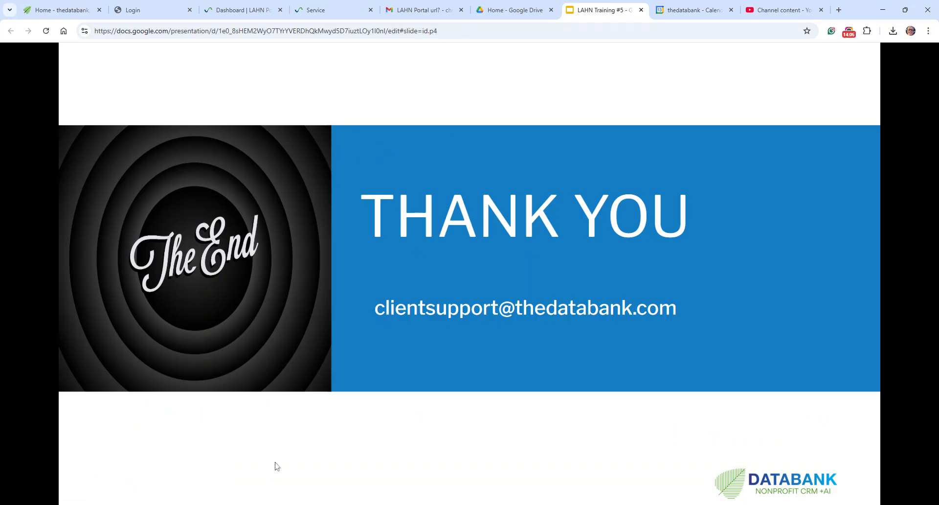